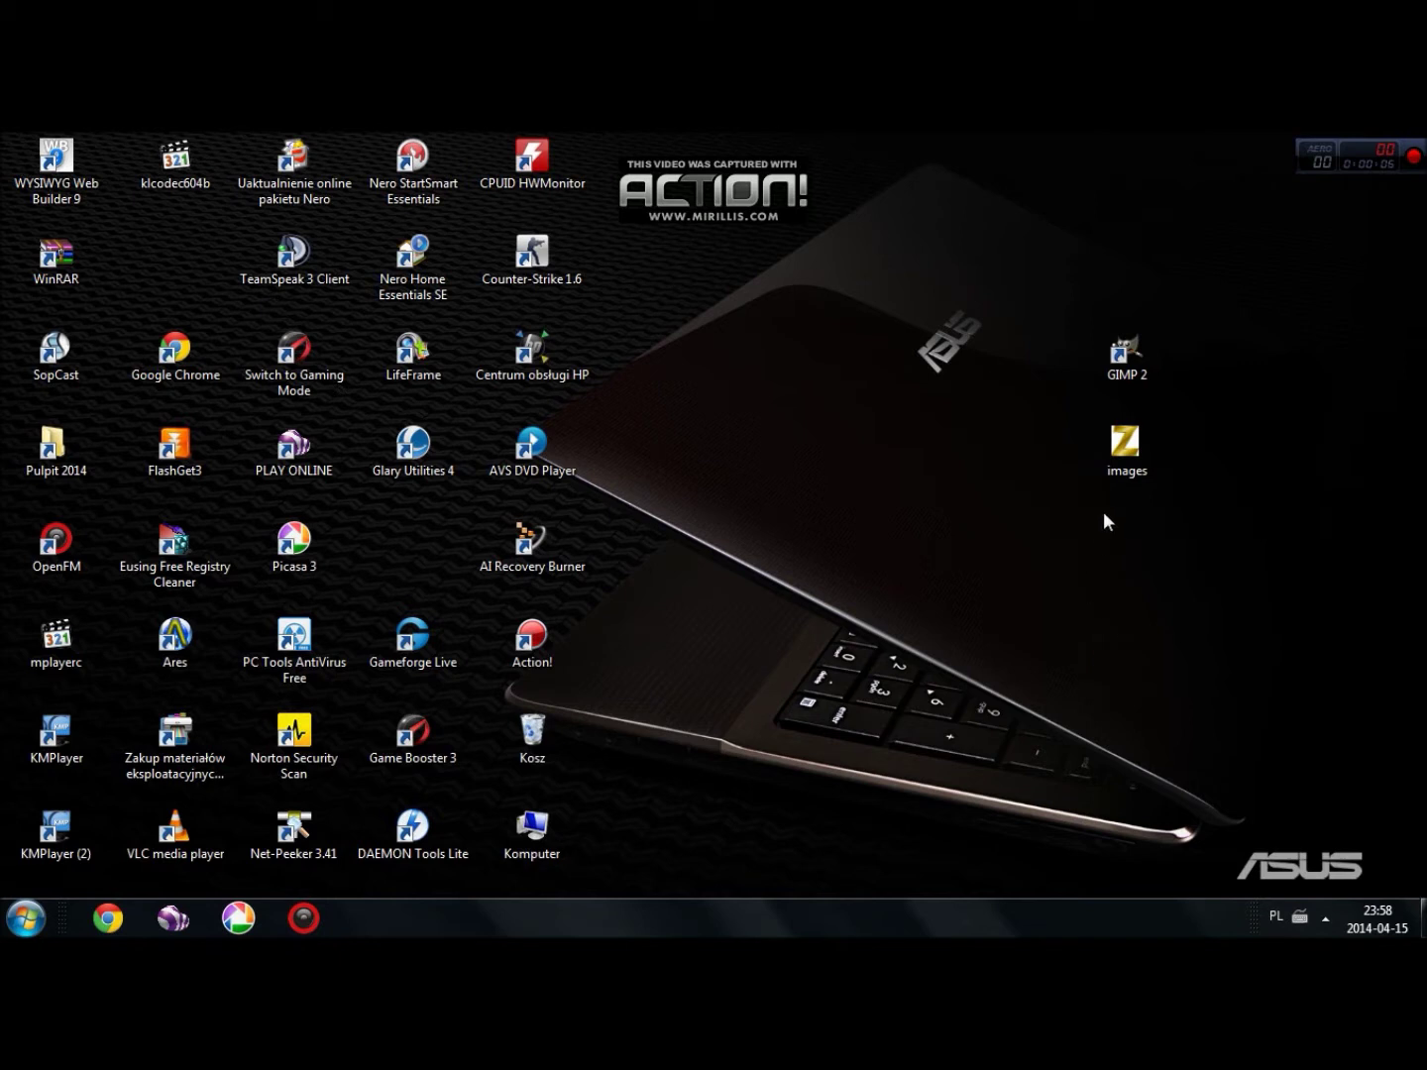
# - Launch GIMP 2 from its desktop shortcut
pyautogui.doubleClick(1119, 372)
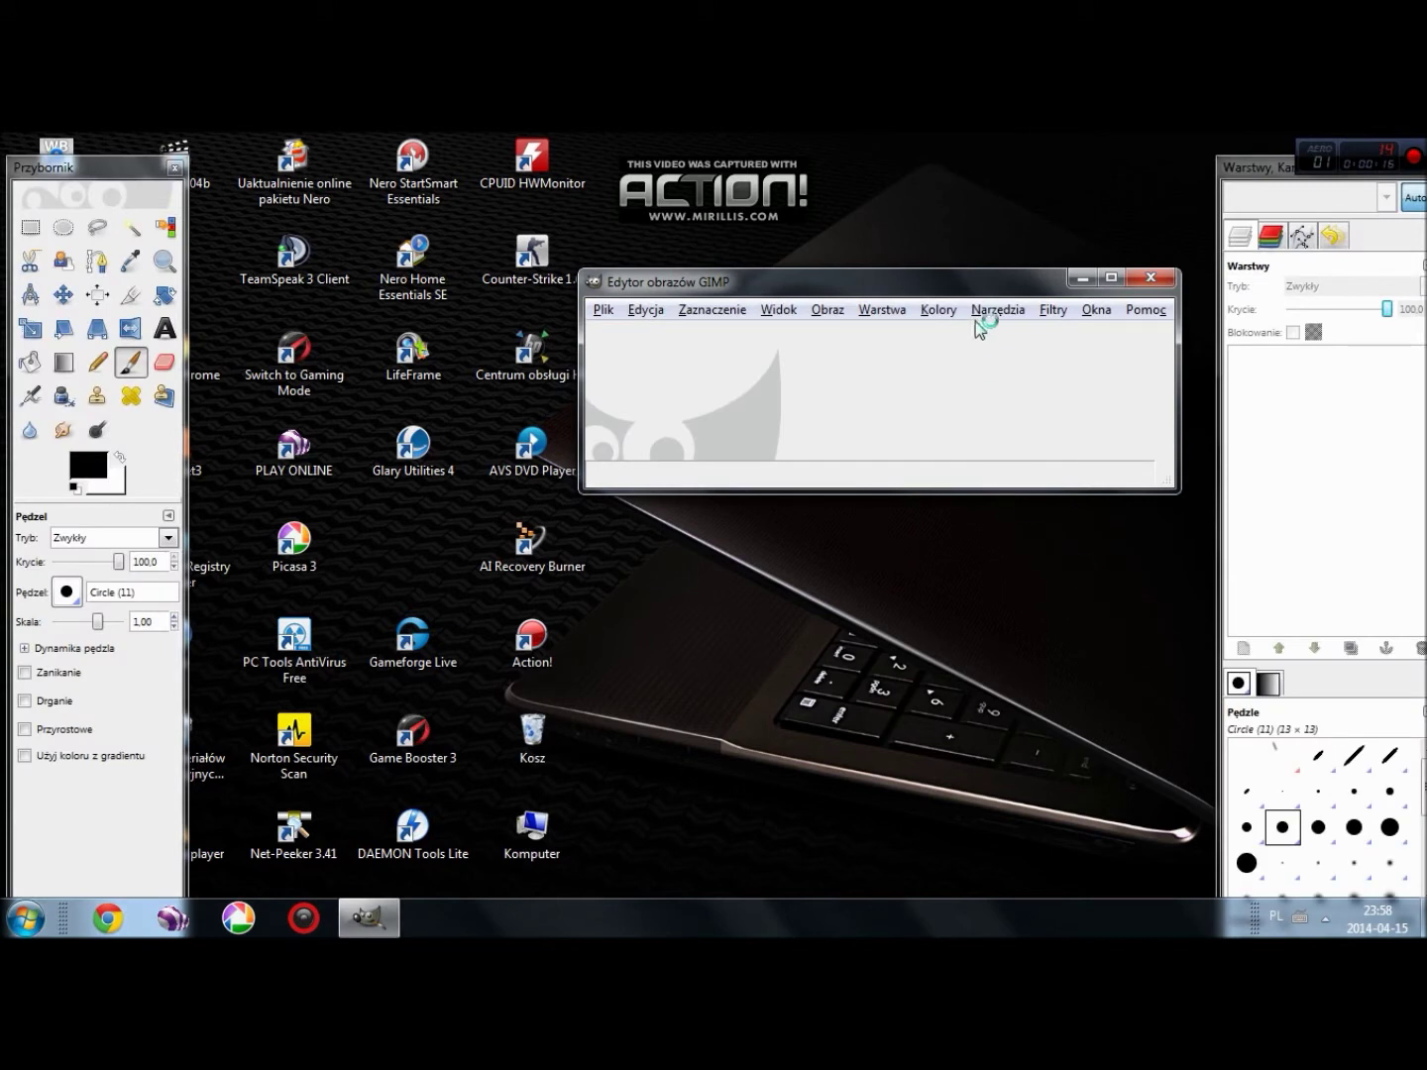
# - Open images.jpg in GIMP, maximize its window and zoom in on the gold Z
pyautogui.moveTo(1123, 444); pyautogui.dragTo(926, 334)
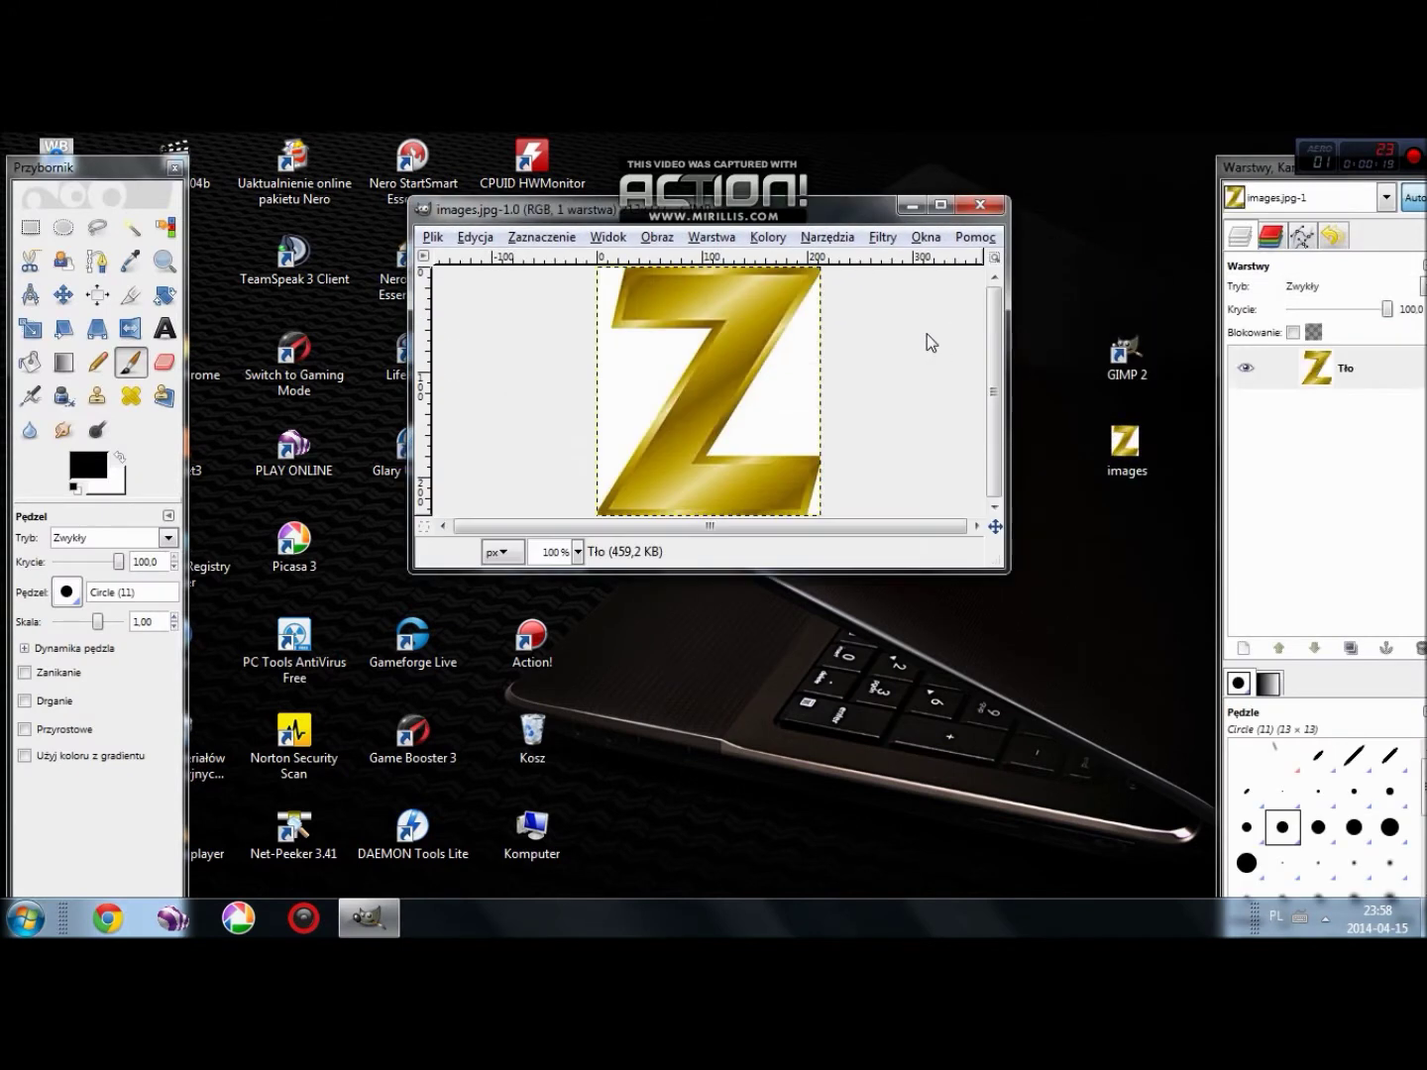
pyautogui.click(942, 207)
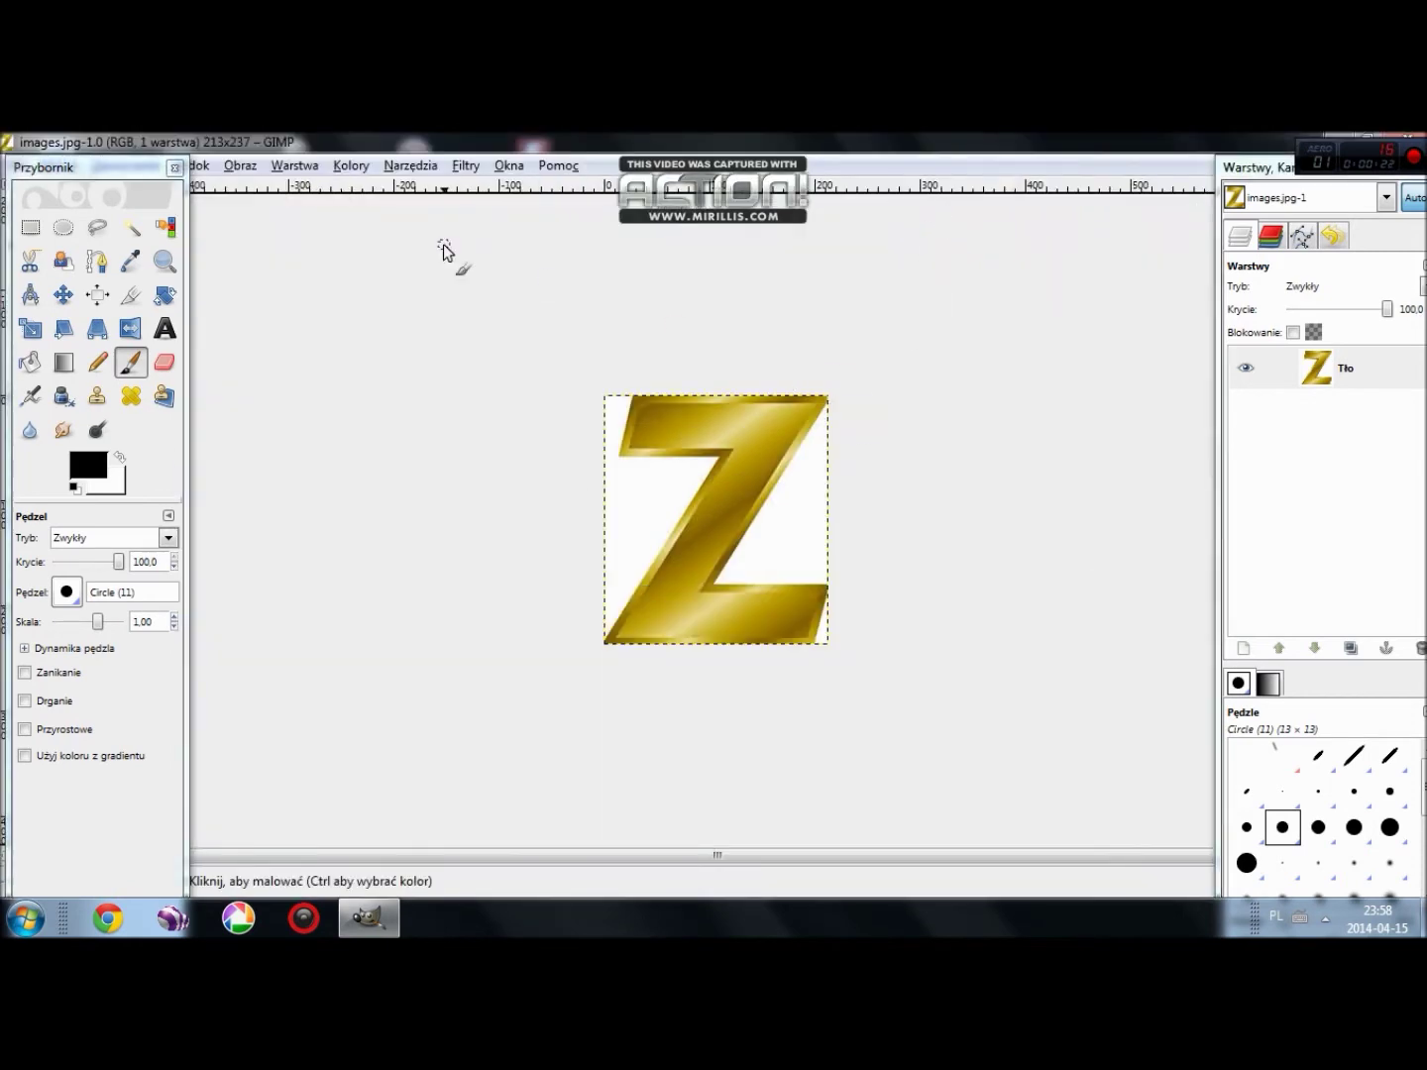
pyautogui.click(165, 262)
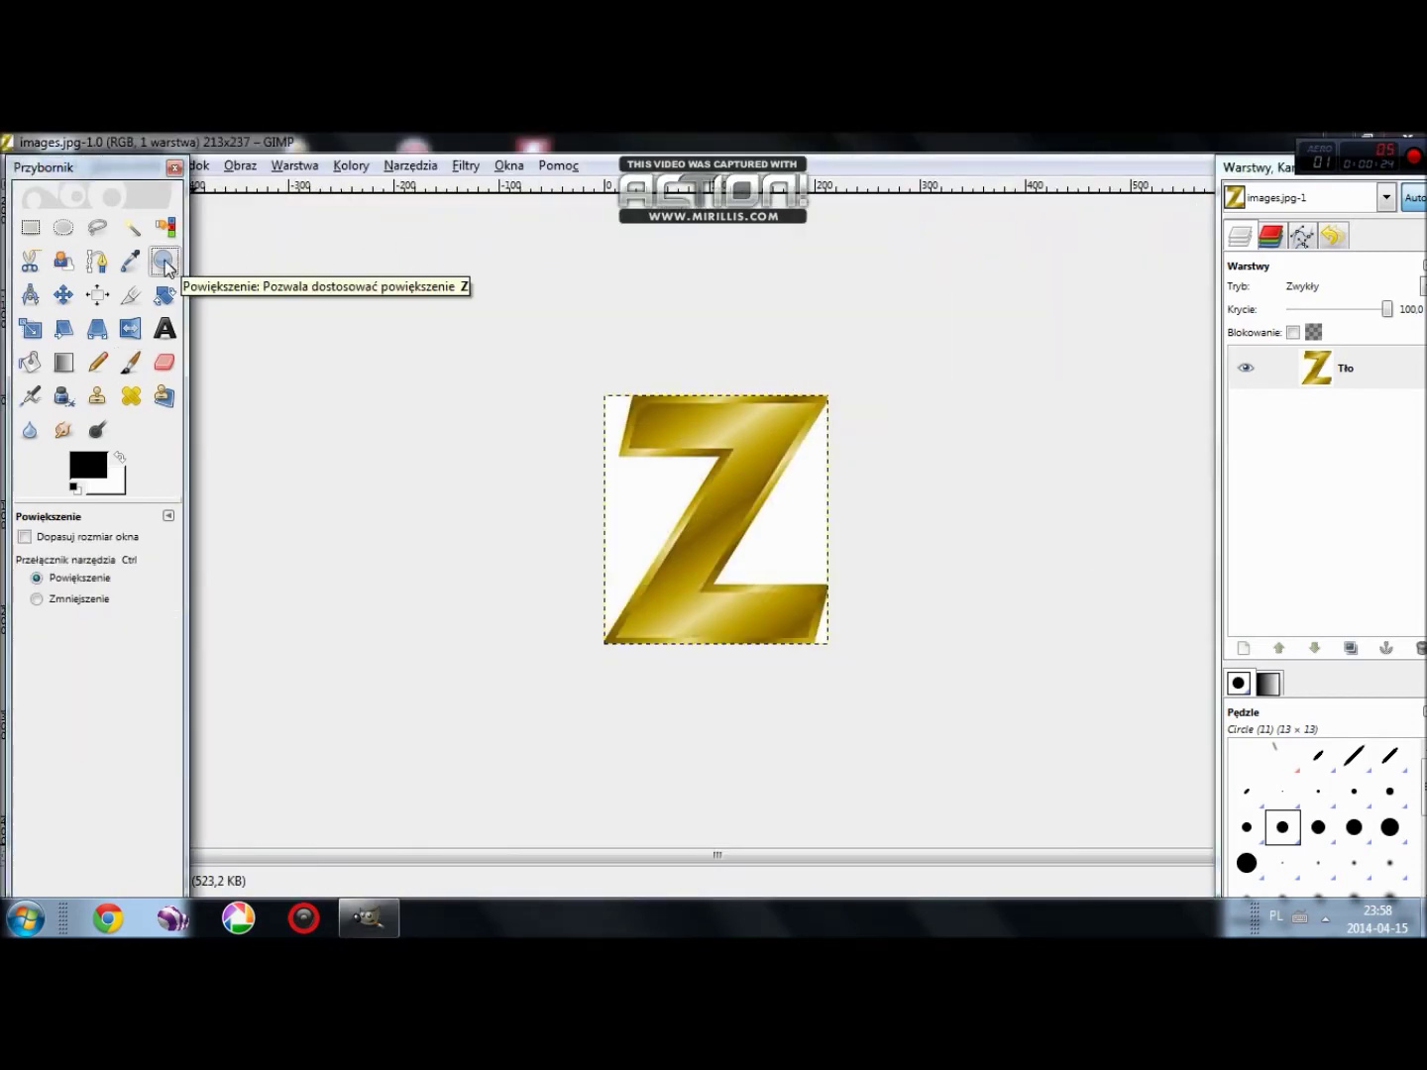
pyautogui.click(648, 518)
pyautogui.click(649, 517)
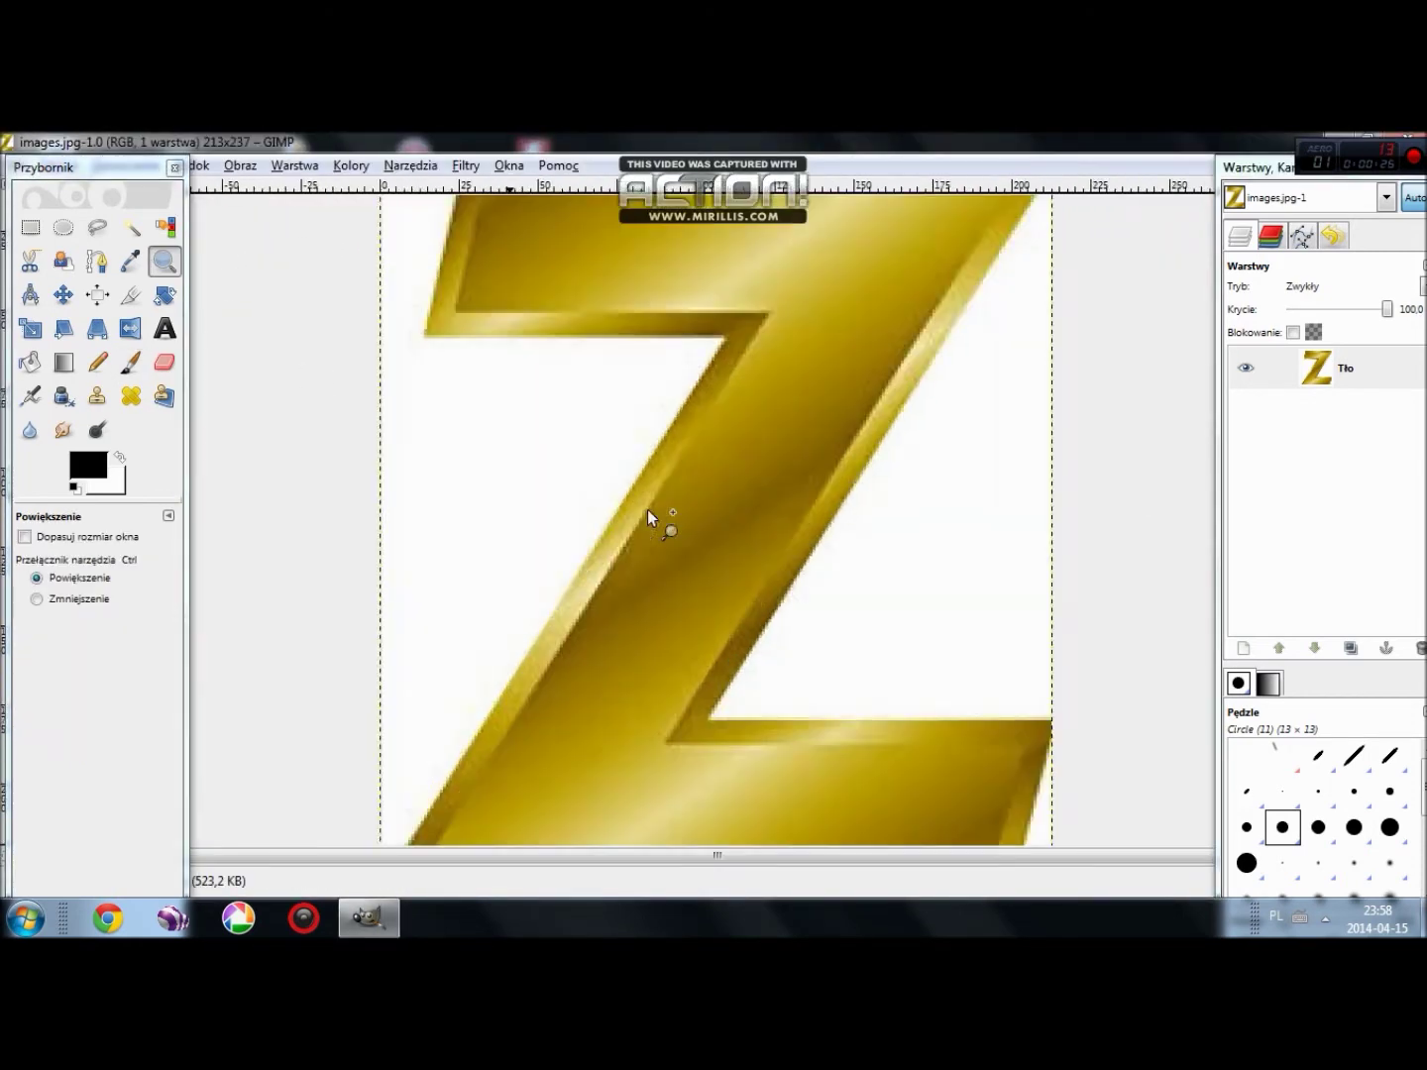
pyautogui.click(129, 233)
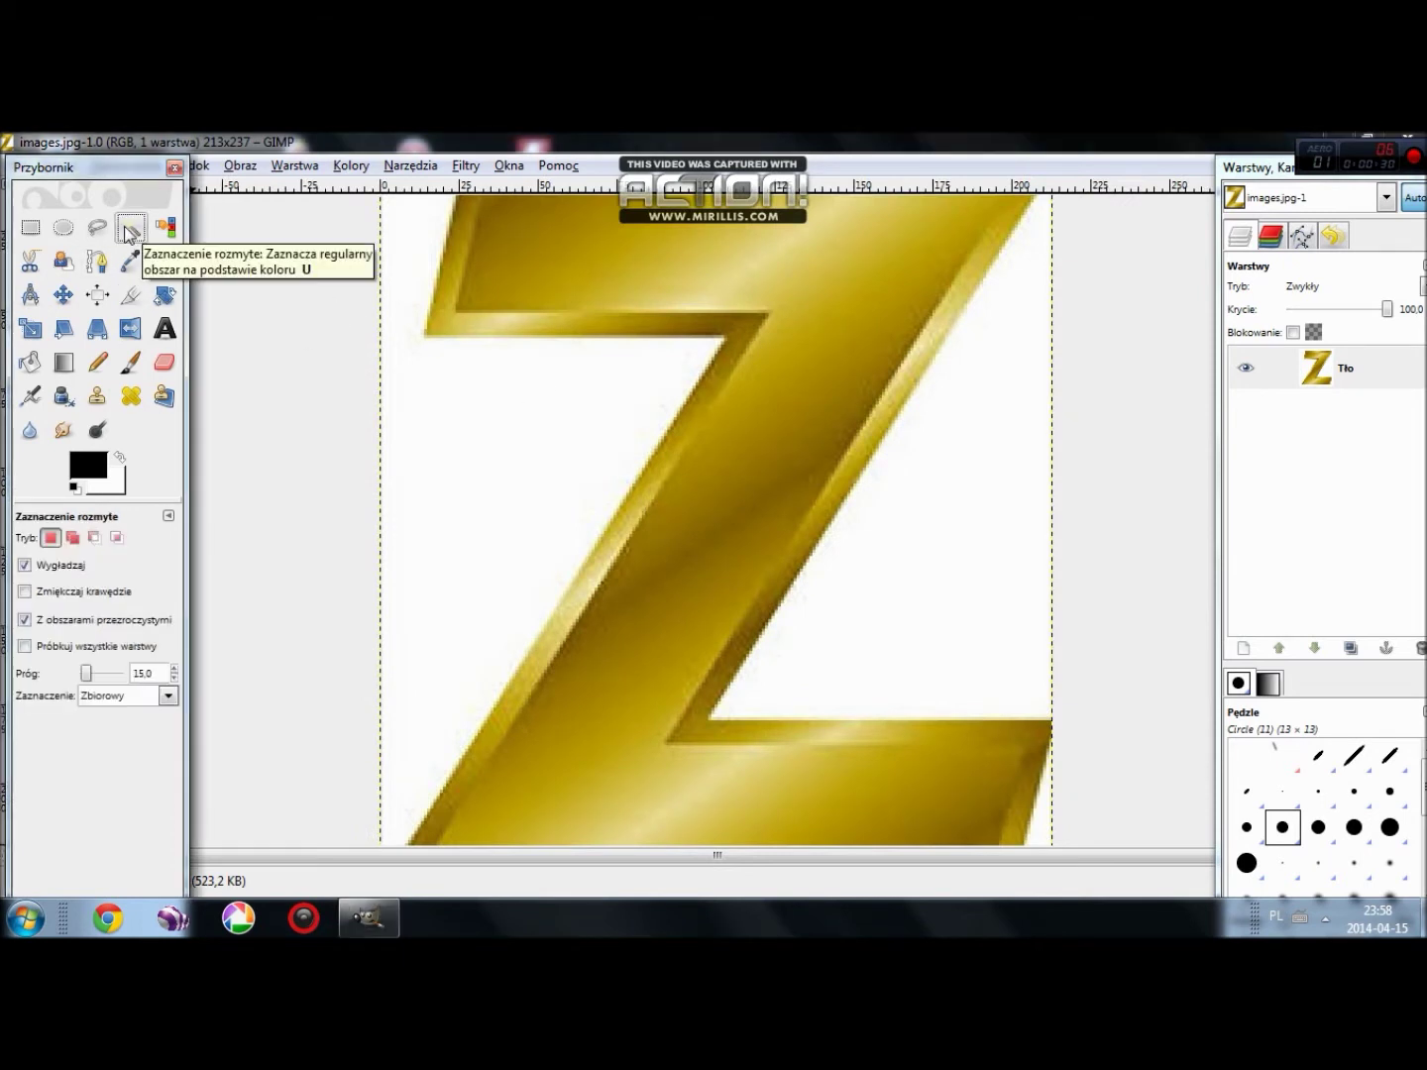
# - Fuzzy-select the white area left of the Z and add an alpha channel to the layer
pyautogui.click(549, 472)
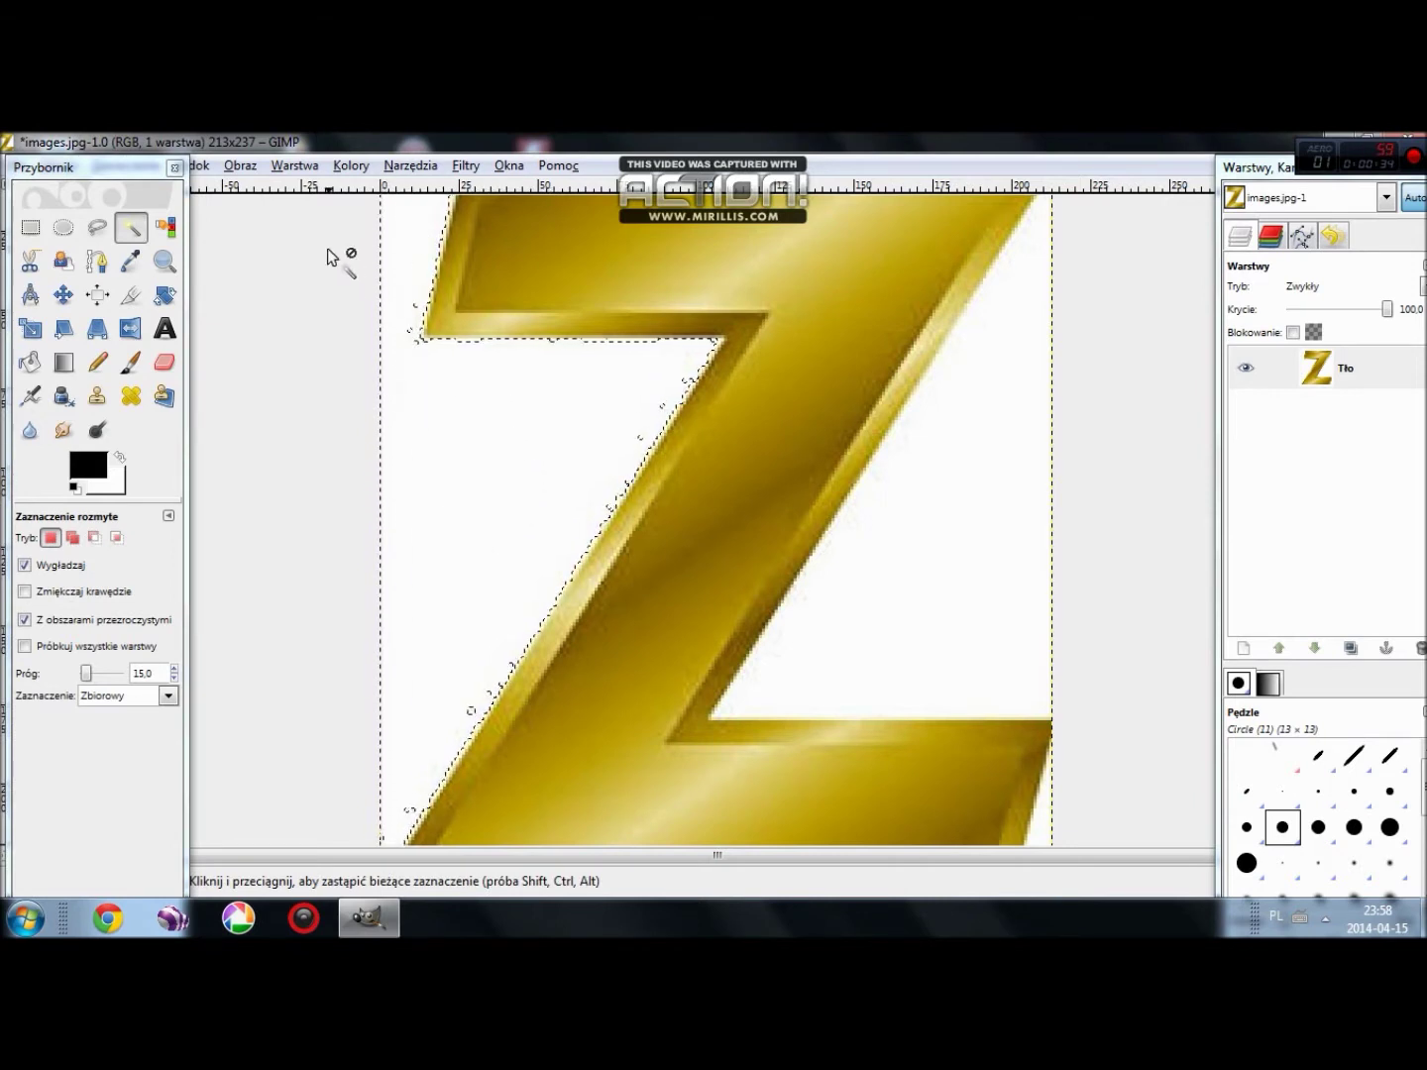
pyautogui.click(242, 165)
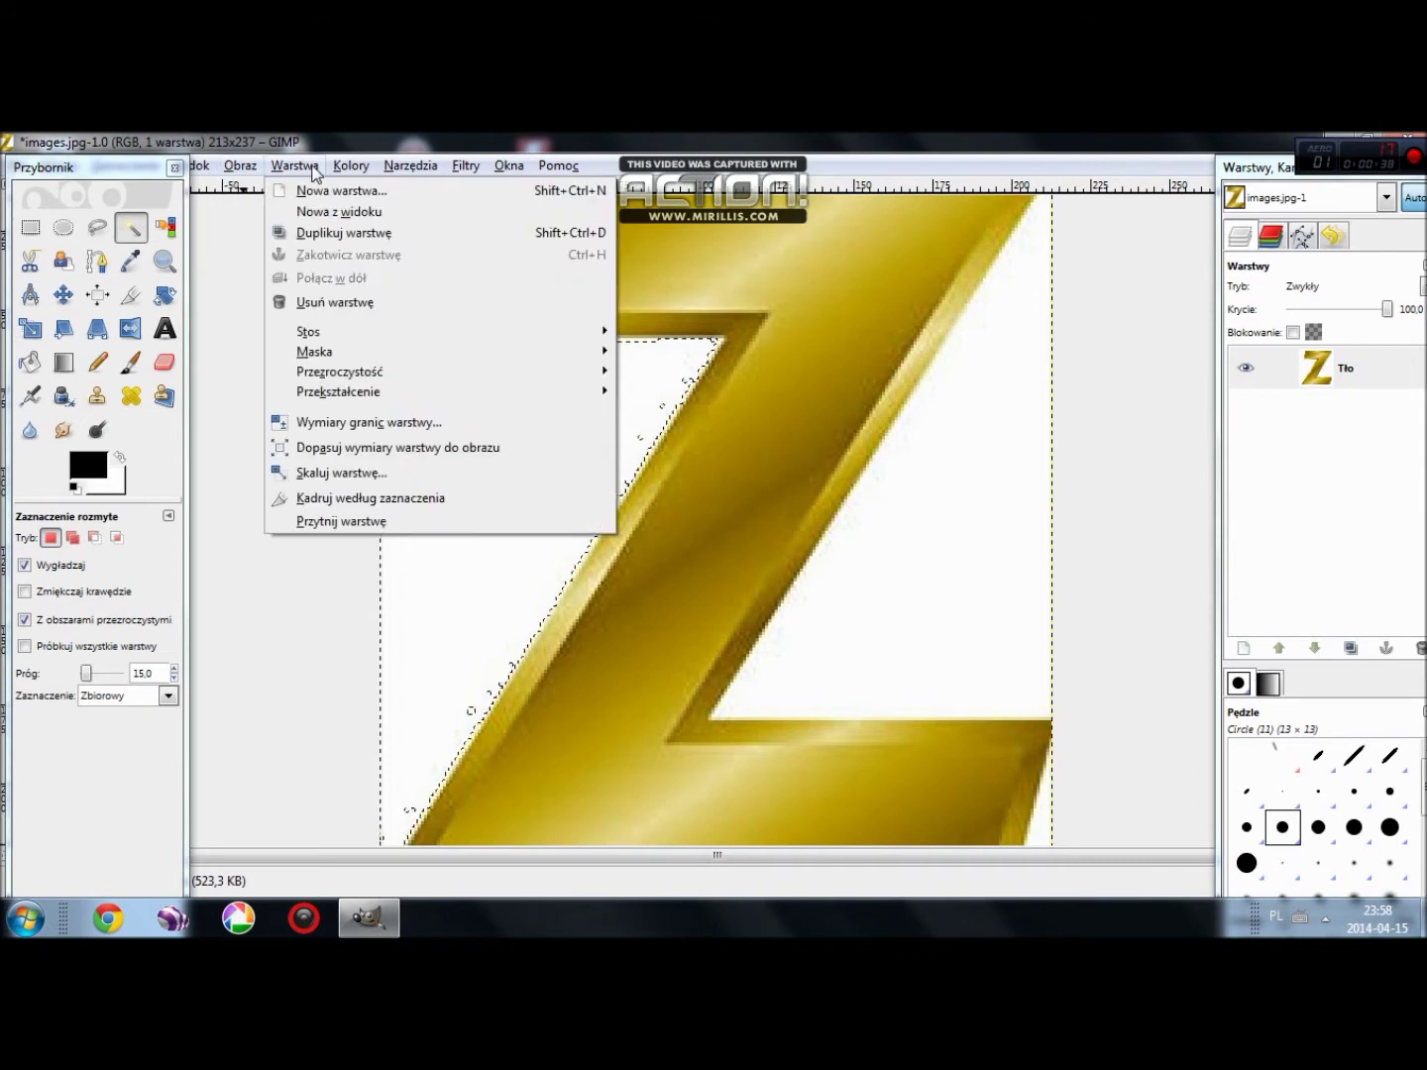
pyautogui.moveTo(340, 372)
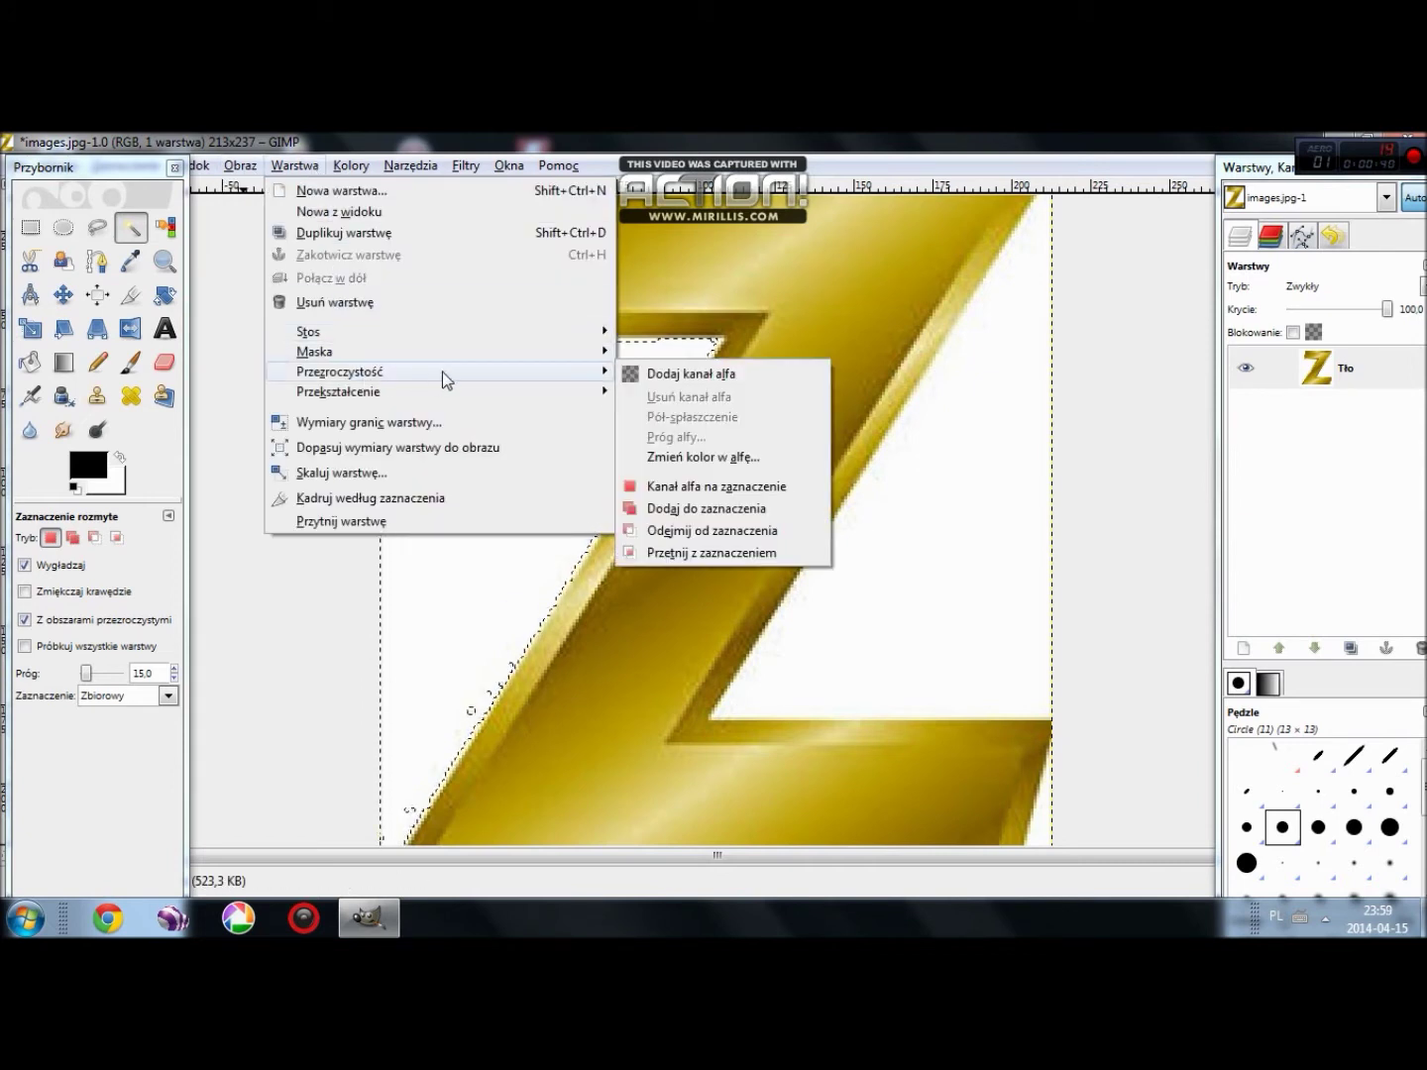
pyautogui.click(644, 377)
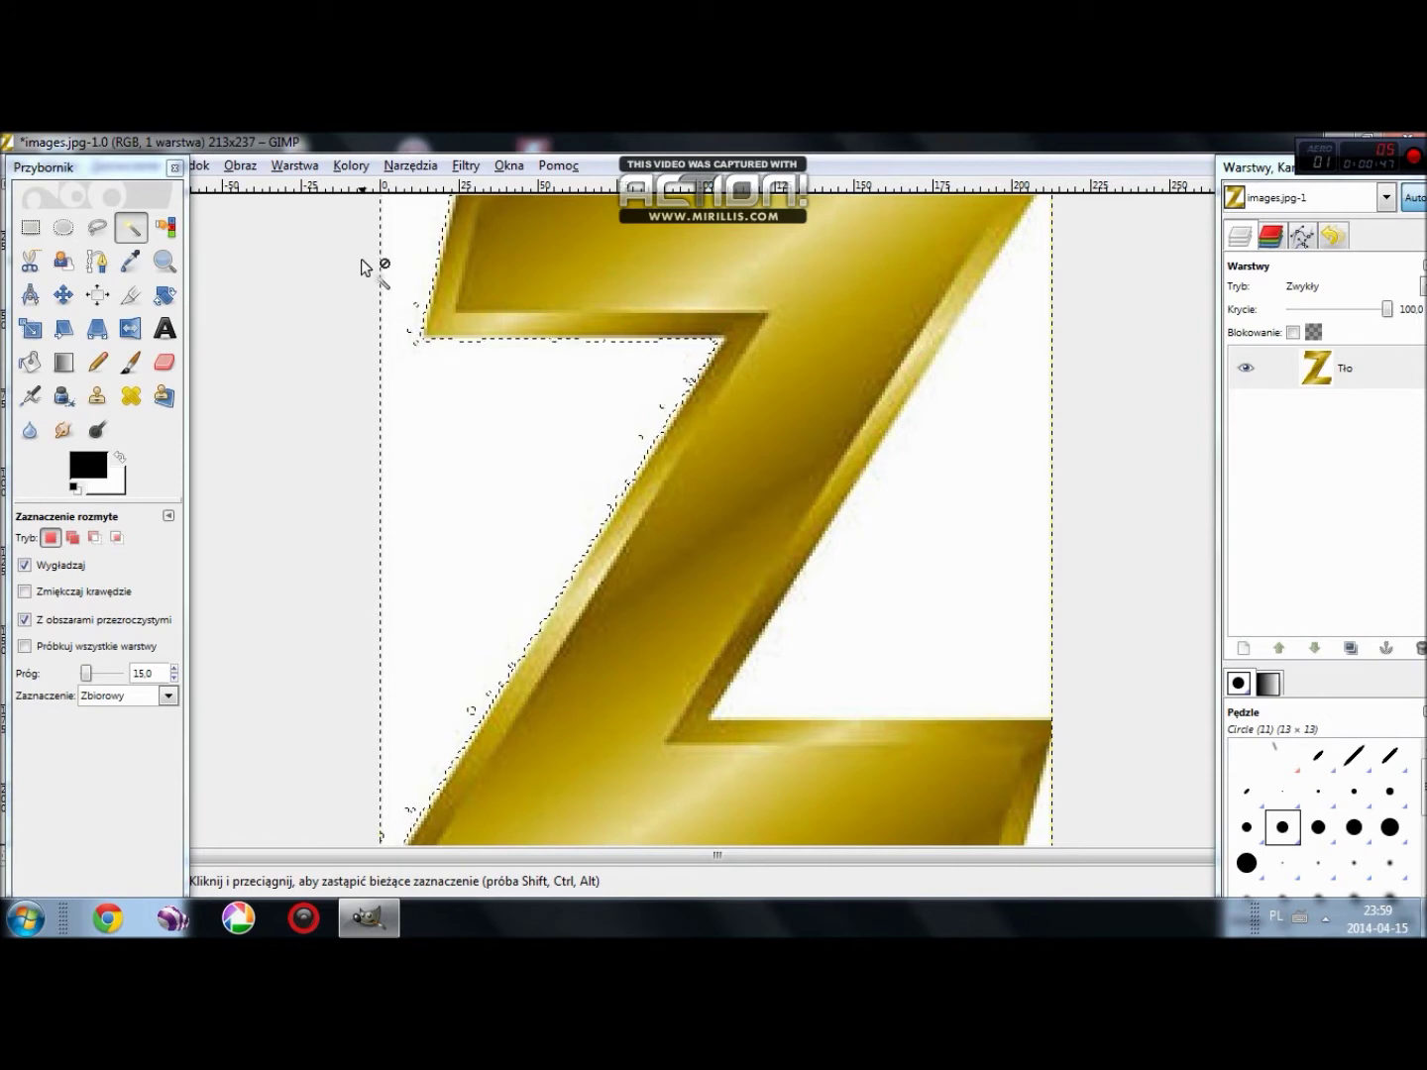
# - Delete the white areas left and right of the Z to transparency
pyautogui.press('z')
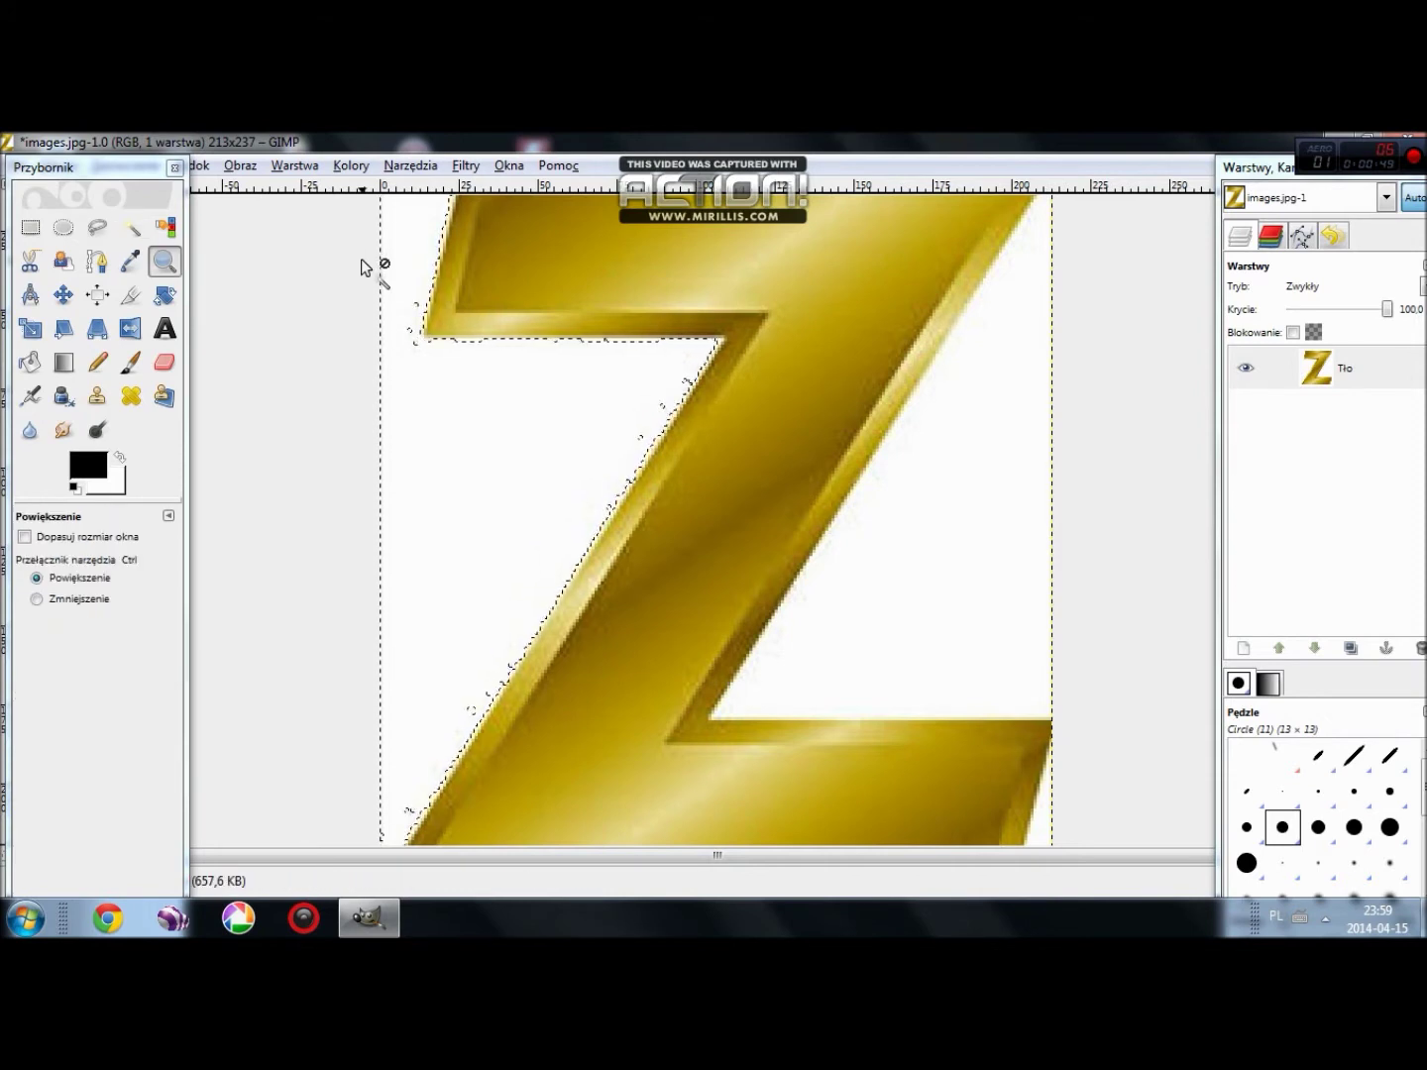
pyautogui.press('Delete')
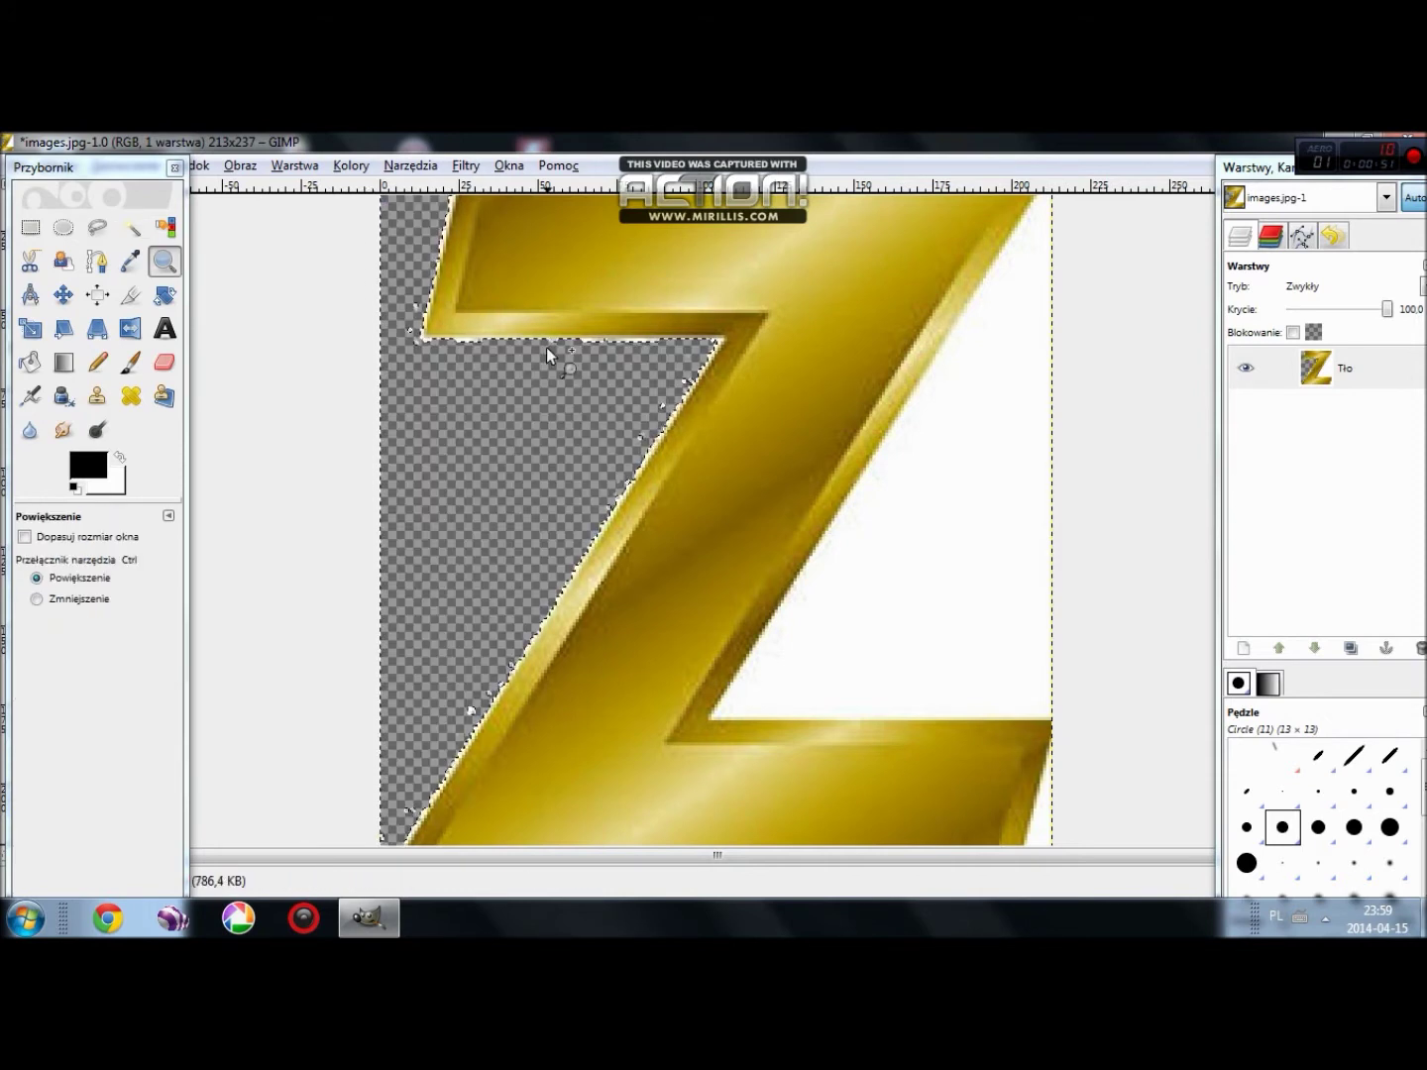
pyautogui.press('u')
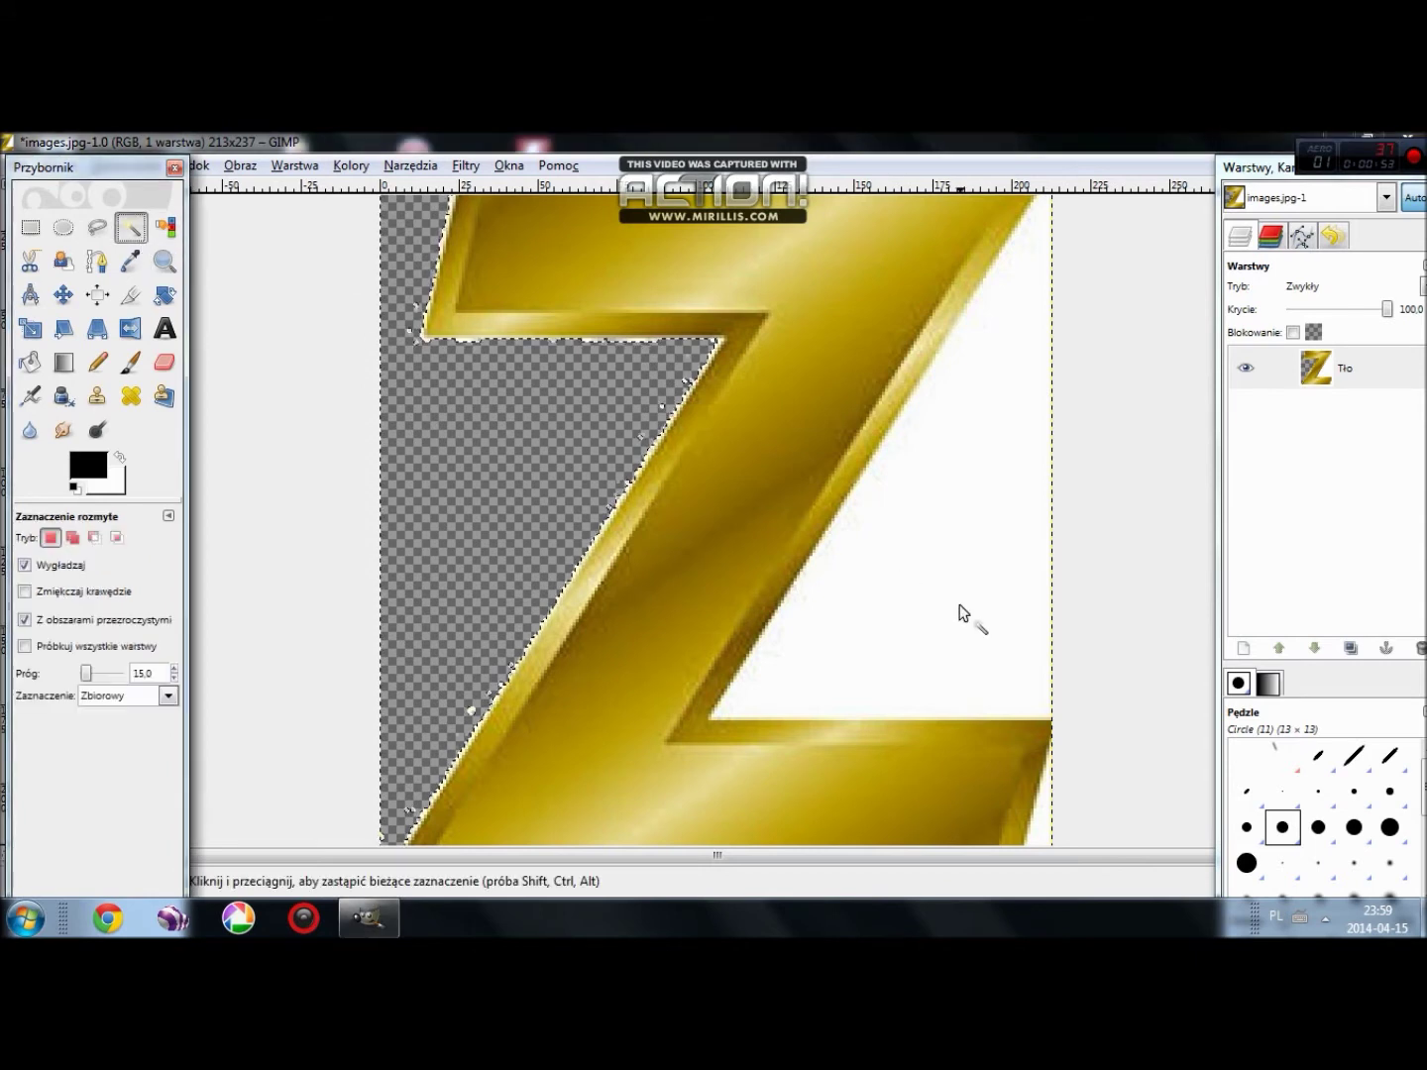
pyautogui.click(965, 608)
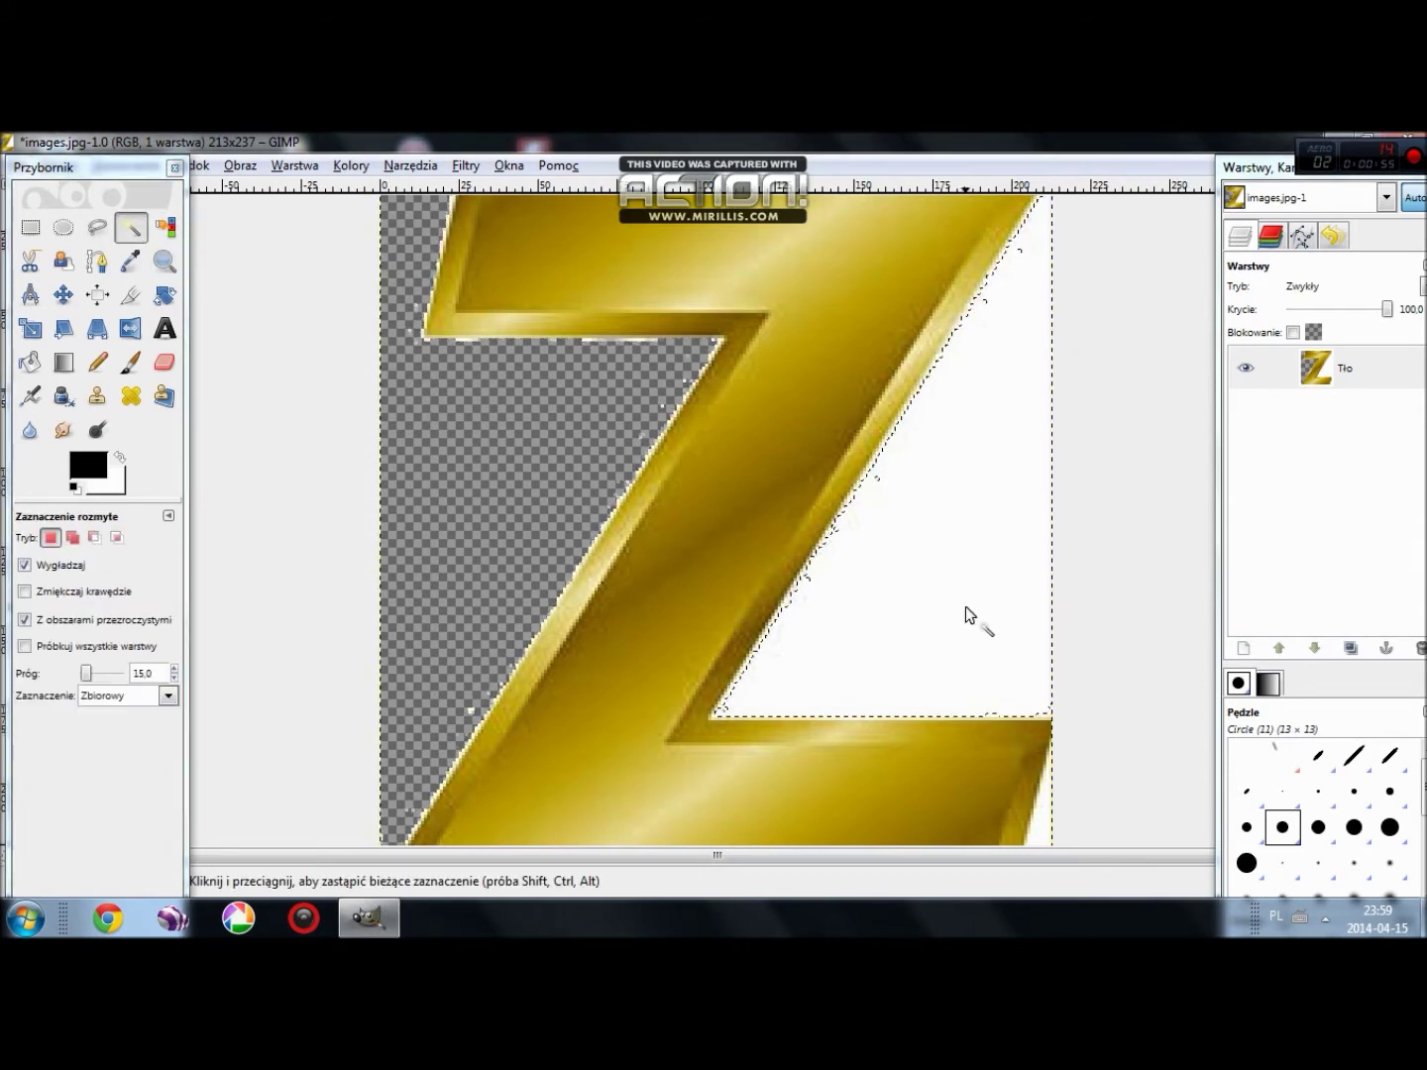
pyautogui.press('z')
pyautogui.press('Delete')
# - Select and clear the leftover white patch at the lower right to transparency
pyautogui.scroll(-1, 967, 607)
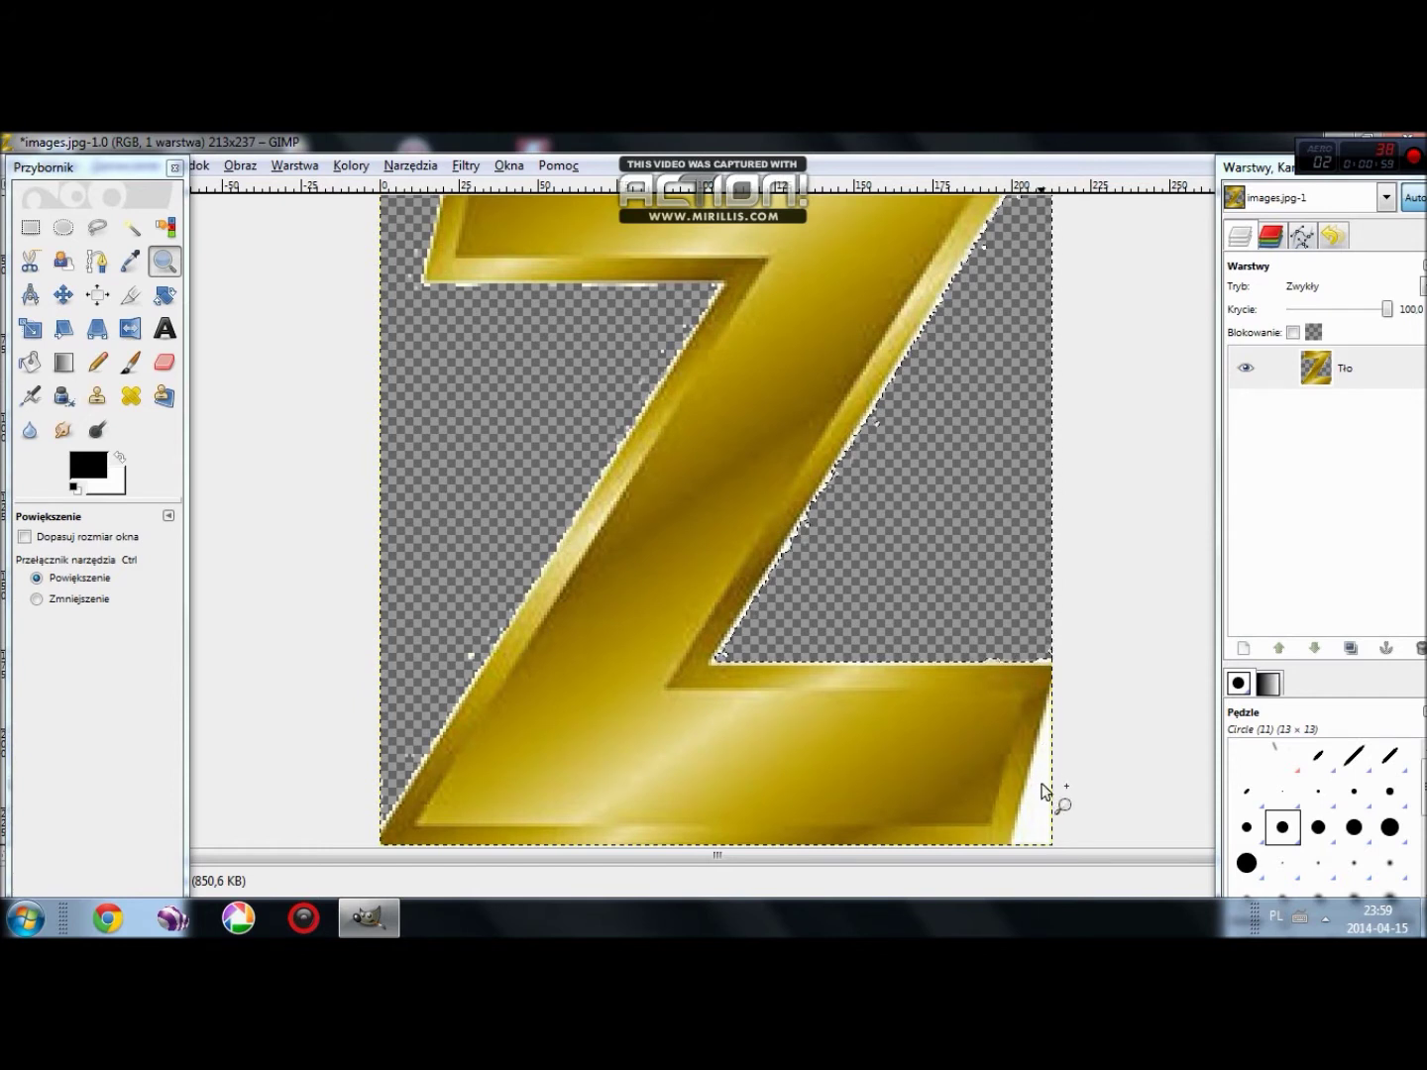
pyautogui.click(131, 228)
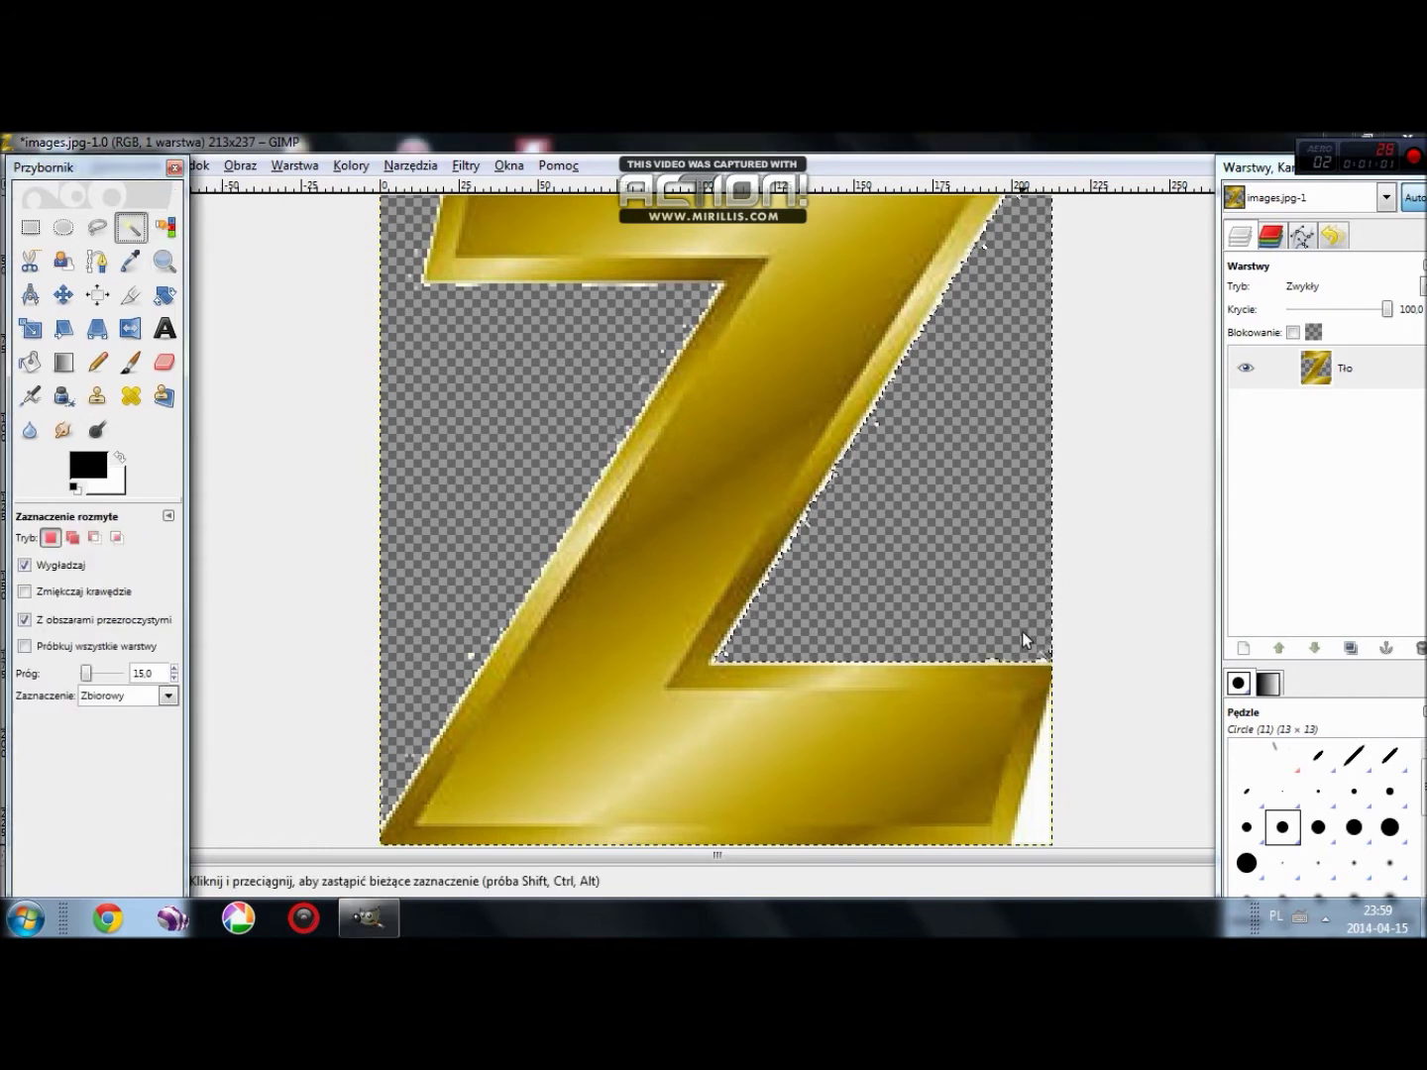
pyautogui.click(1044, 771)
pyautogui.press('z')
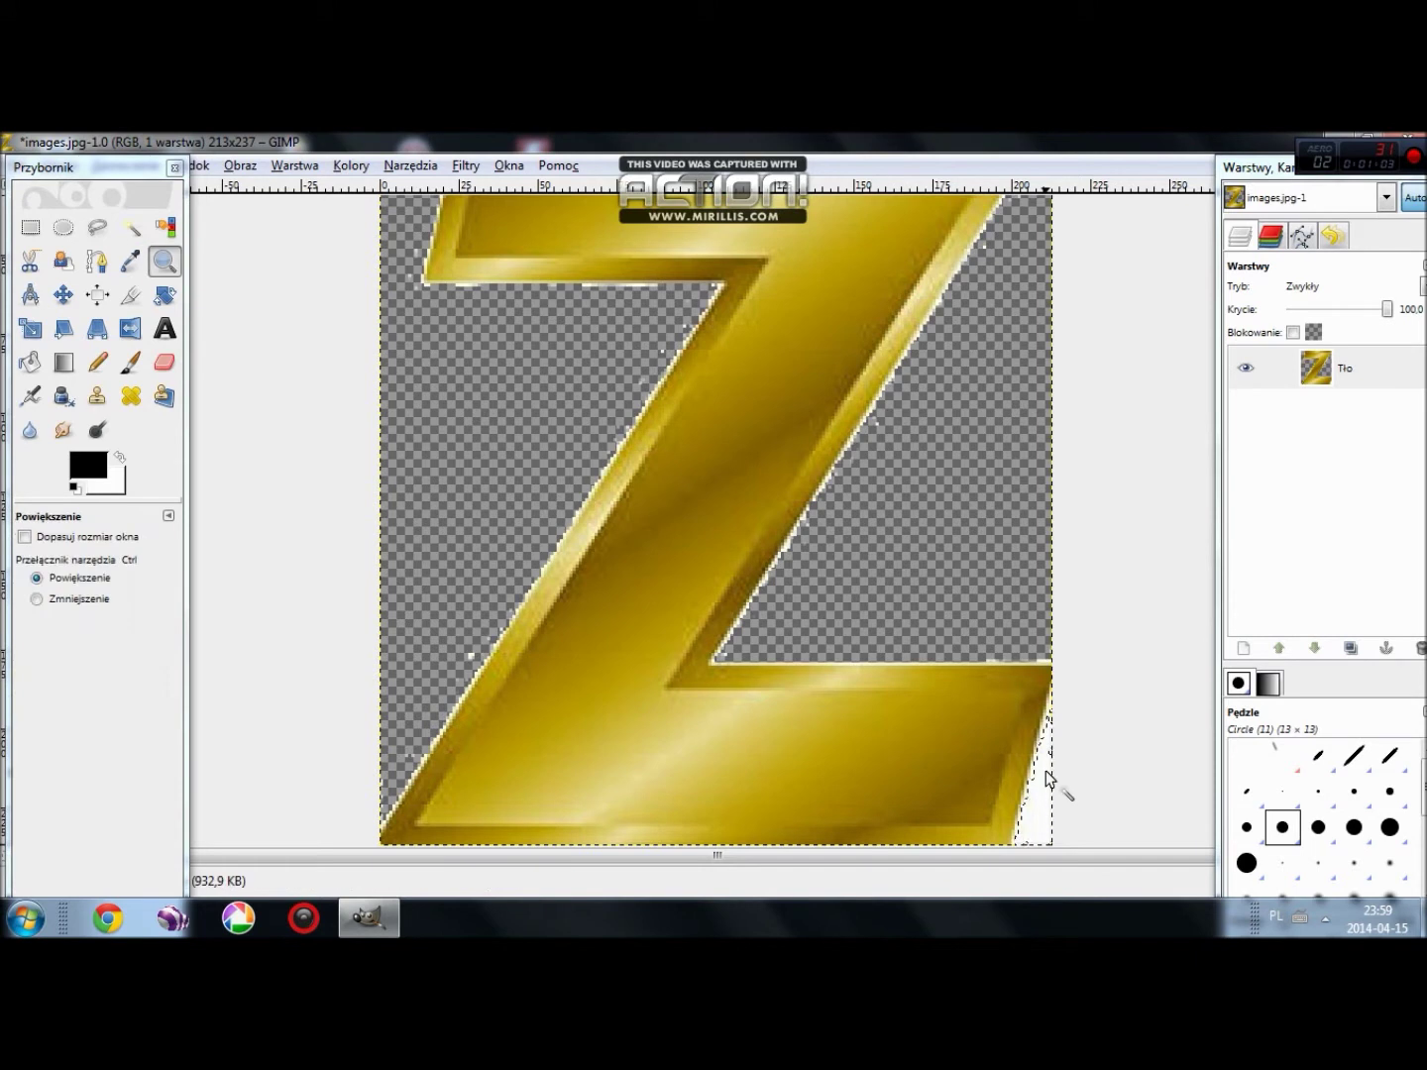
pyautogui.press('Delete')
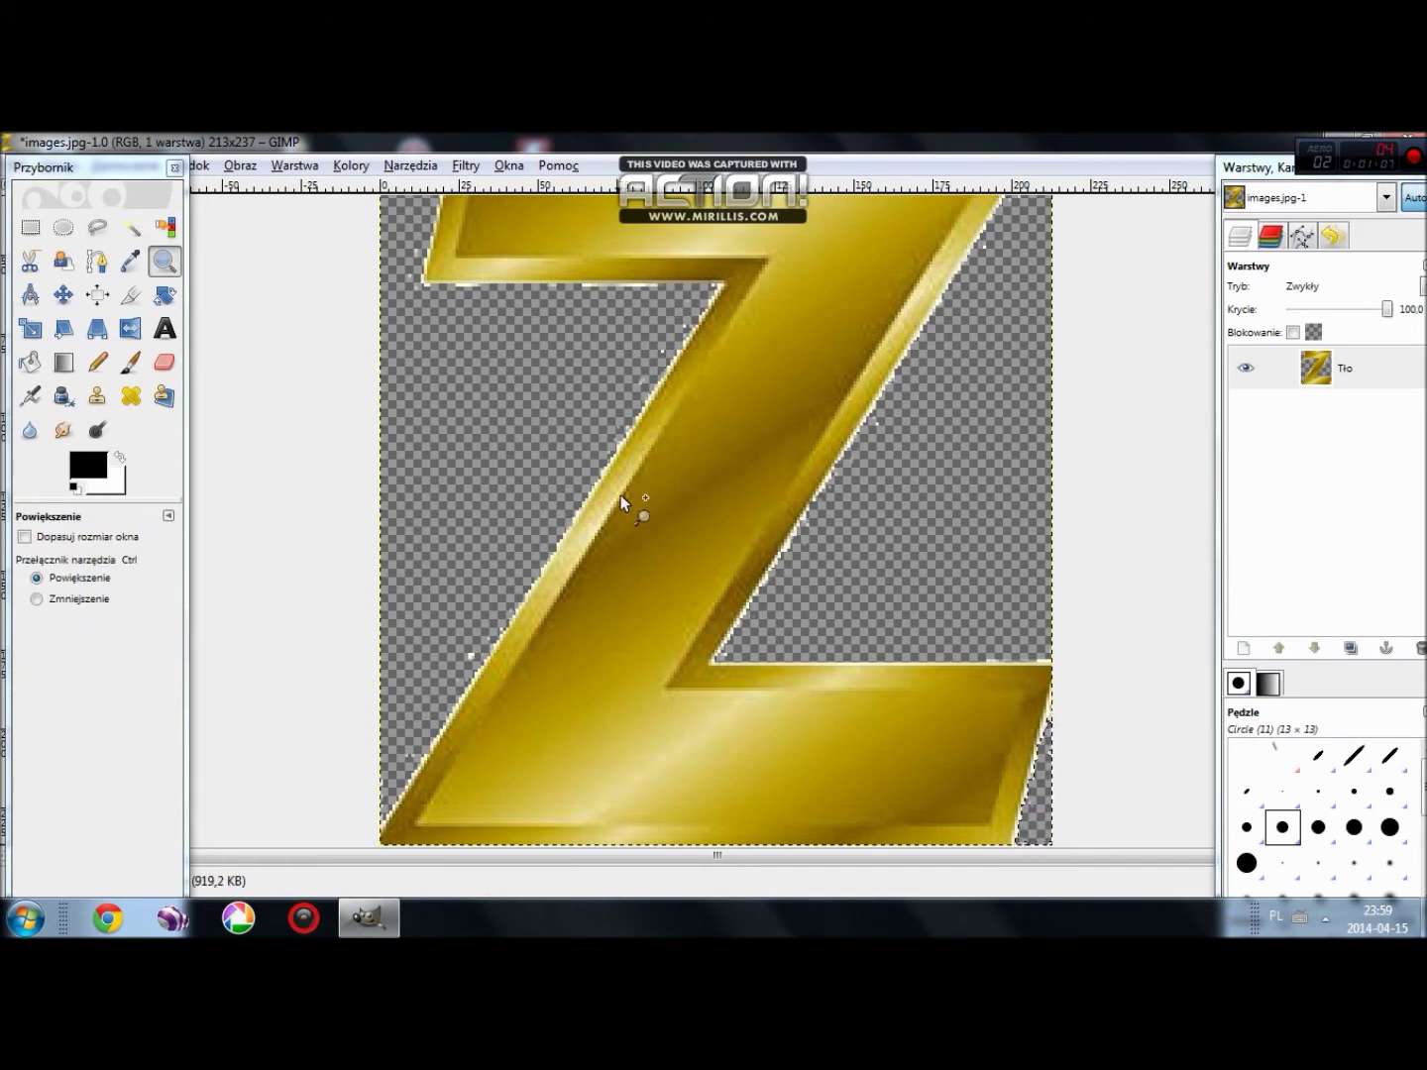
pyautogui.scroll(2, 688, 446)
pyautogui.moveTo(129, 168); pyautogui.dragTo(127, 251)
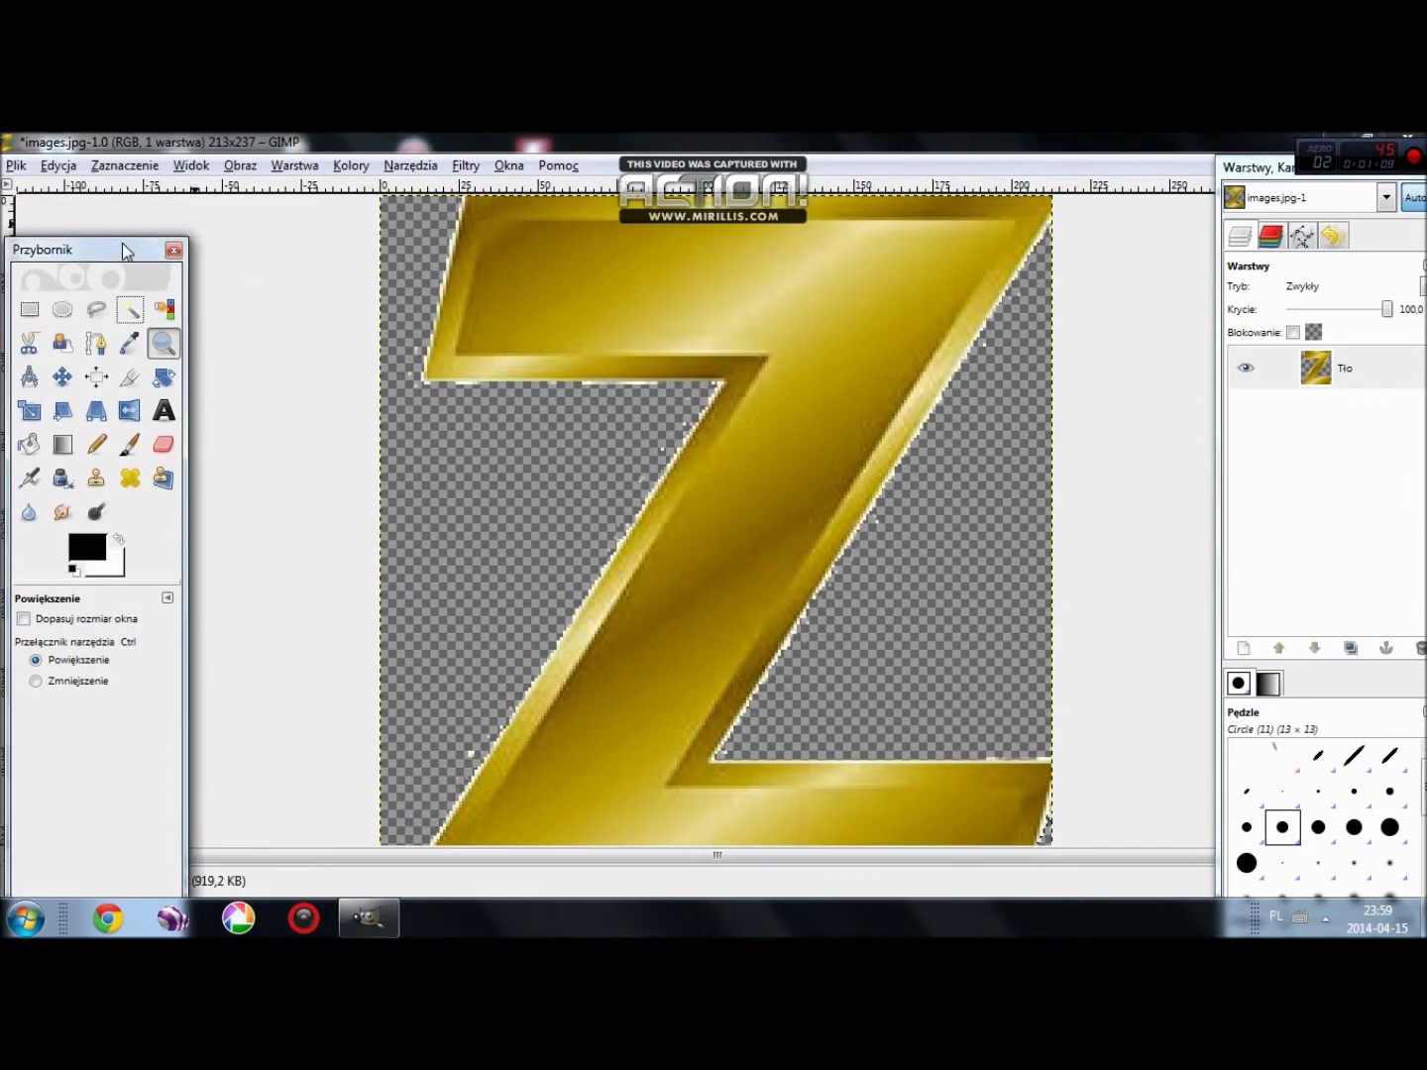
# - Scale the Z image to 16 × 12 pixels with Skaluj obraz
pyautogui.click(237, 166)
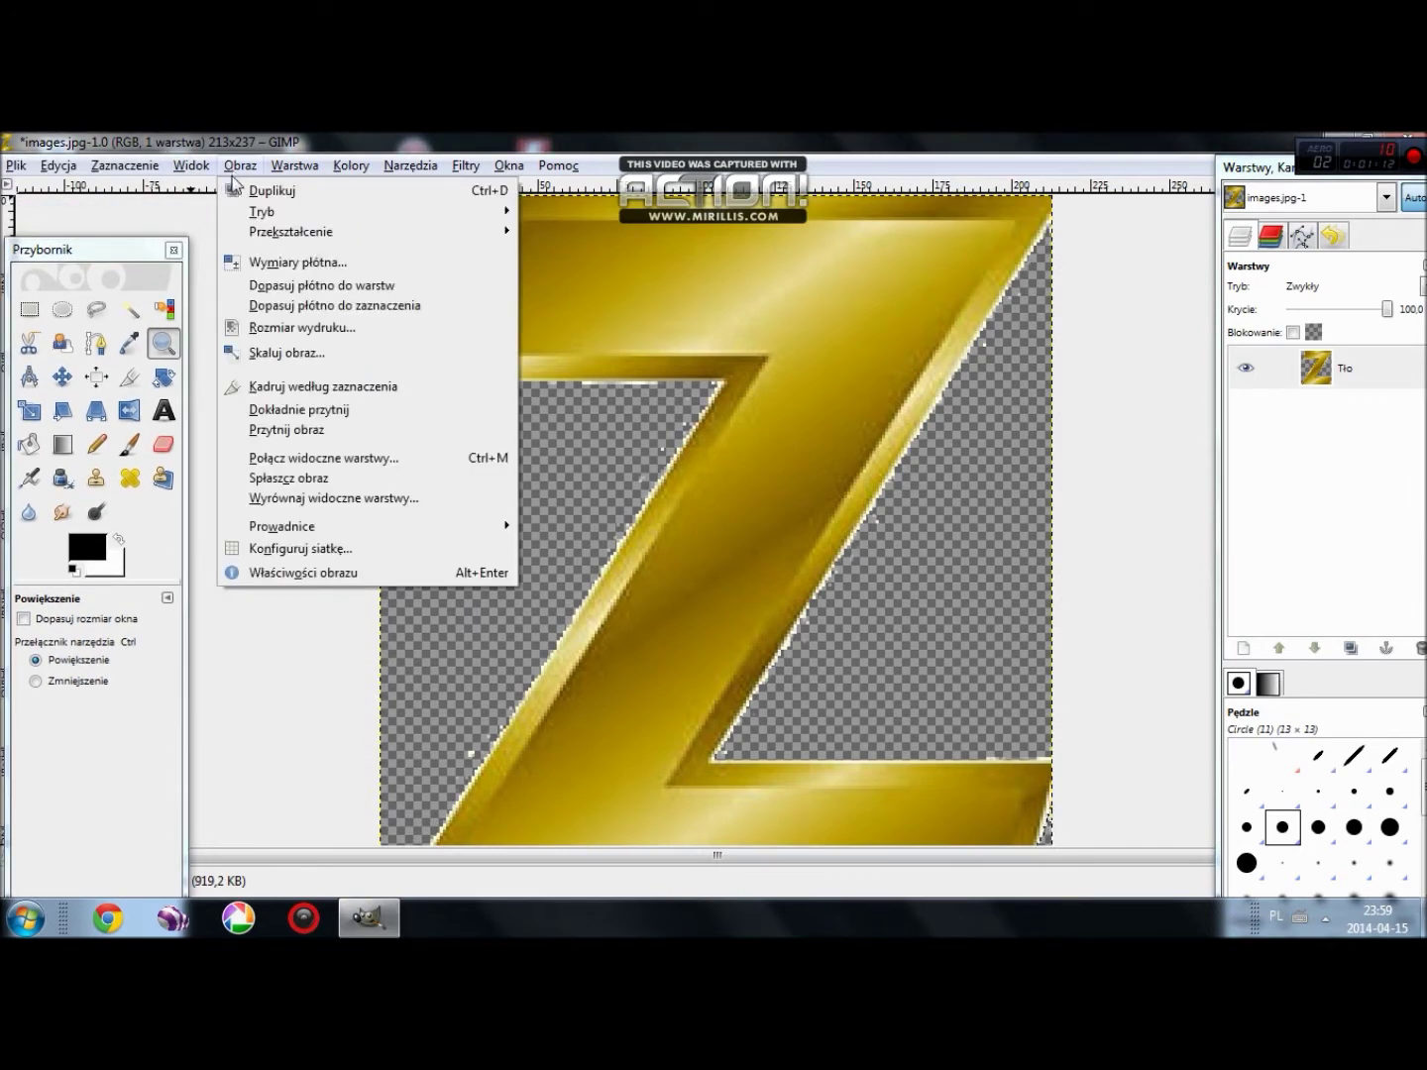
pyautogui.click(287, 353)
pyautogui.write('16')
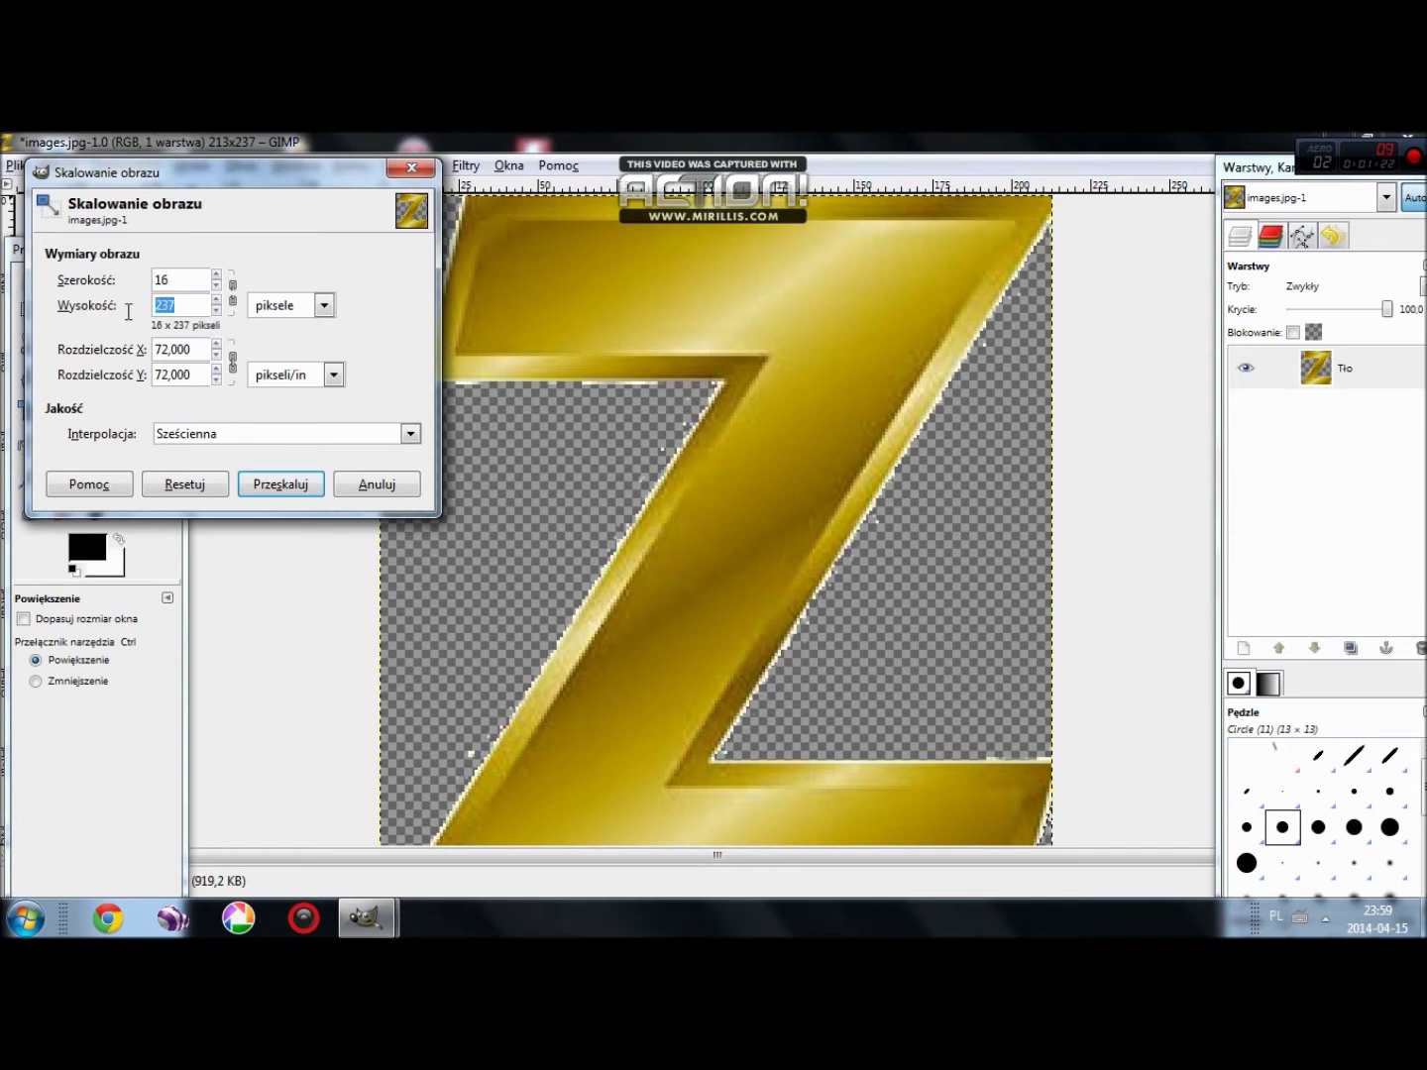
pyautogui.write('12')
pyautogui.click(274, 485)
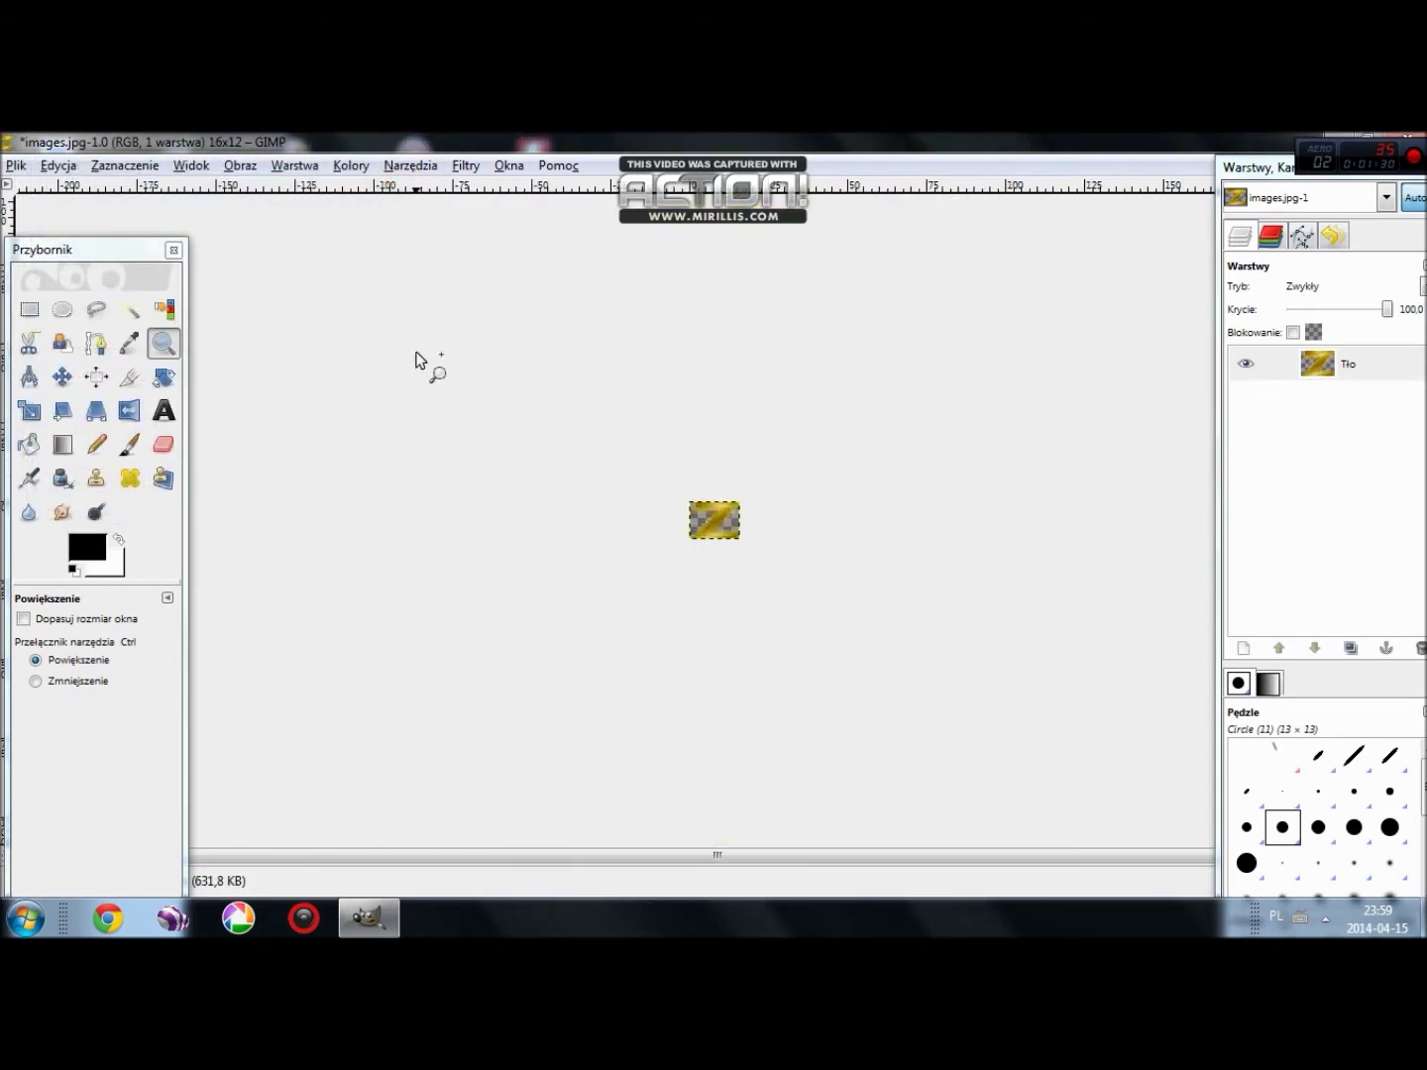
# - Save the image as images.tga in TarGA format on the desktop
pyautogui.click(16, 166)
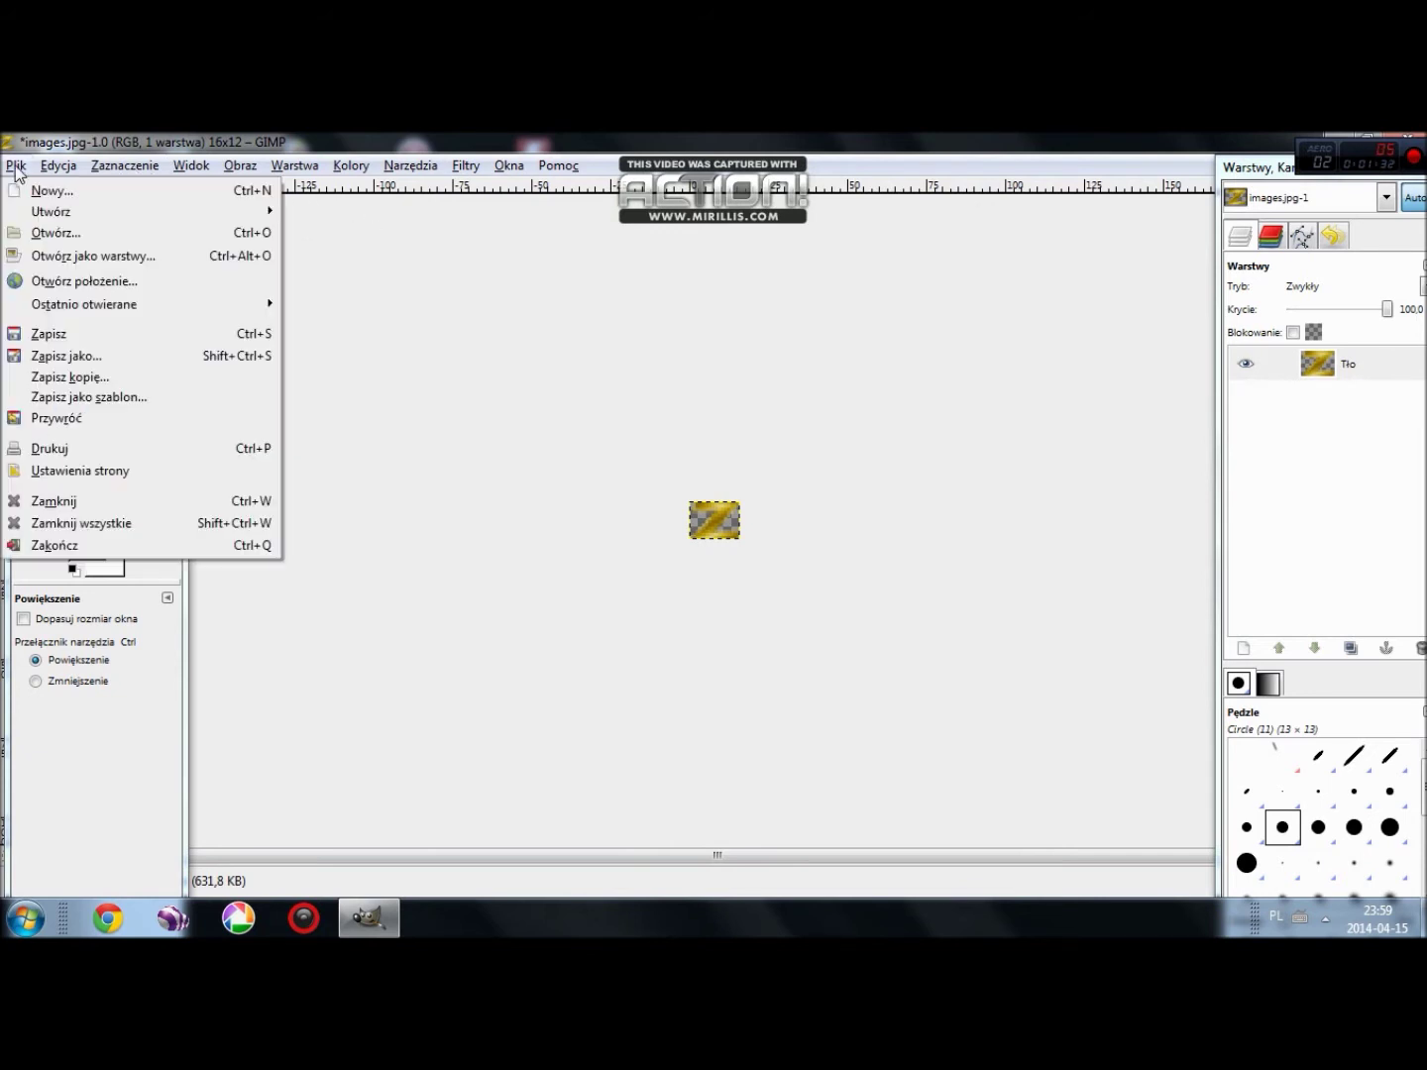
pyautogui.click(107, 355)
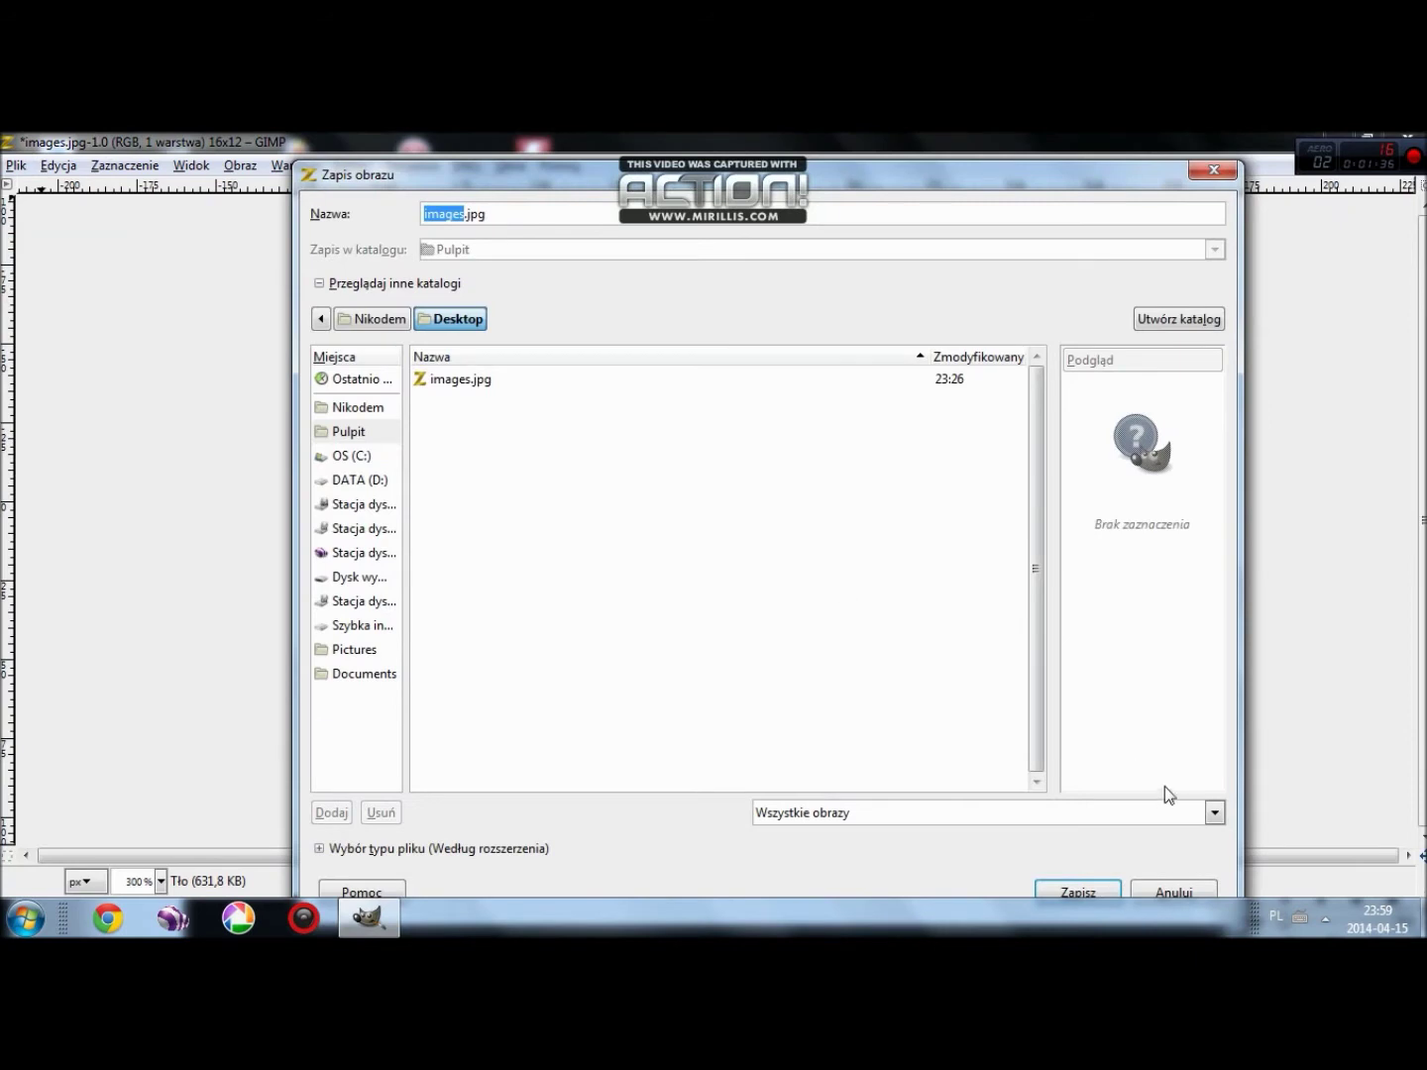
pyautogui.click(1216, 815)
pyautogui.moveTo(1213, 557); pyautogui.dragTo(1239, 751)
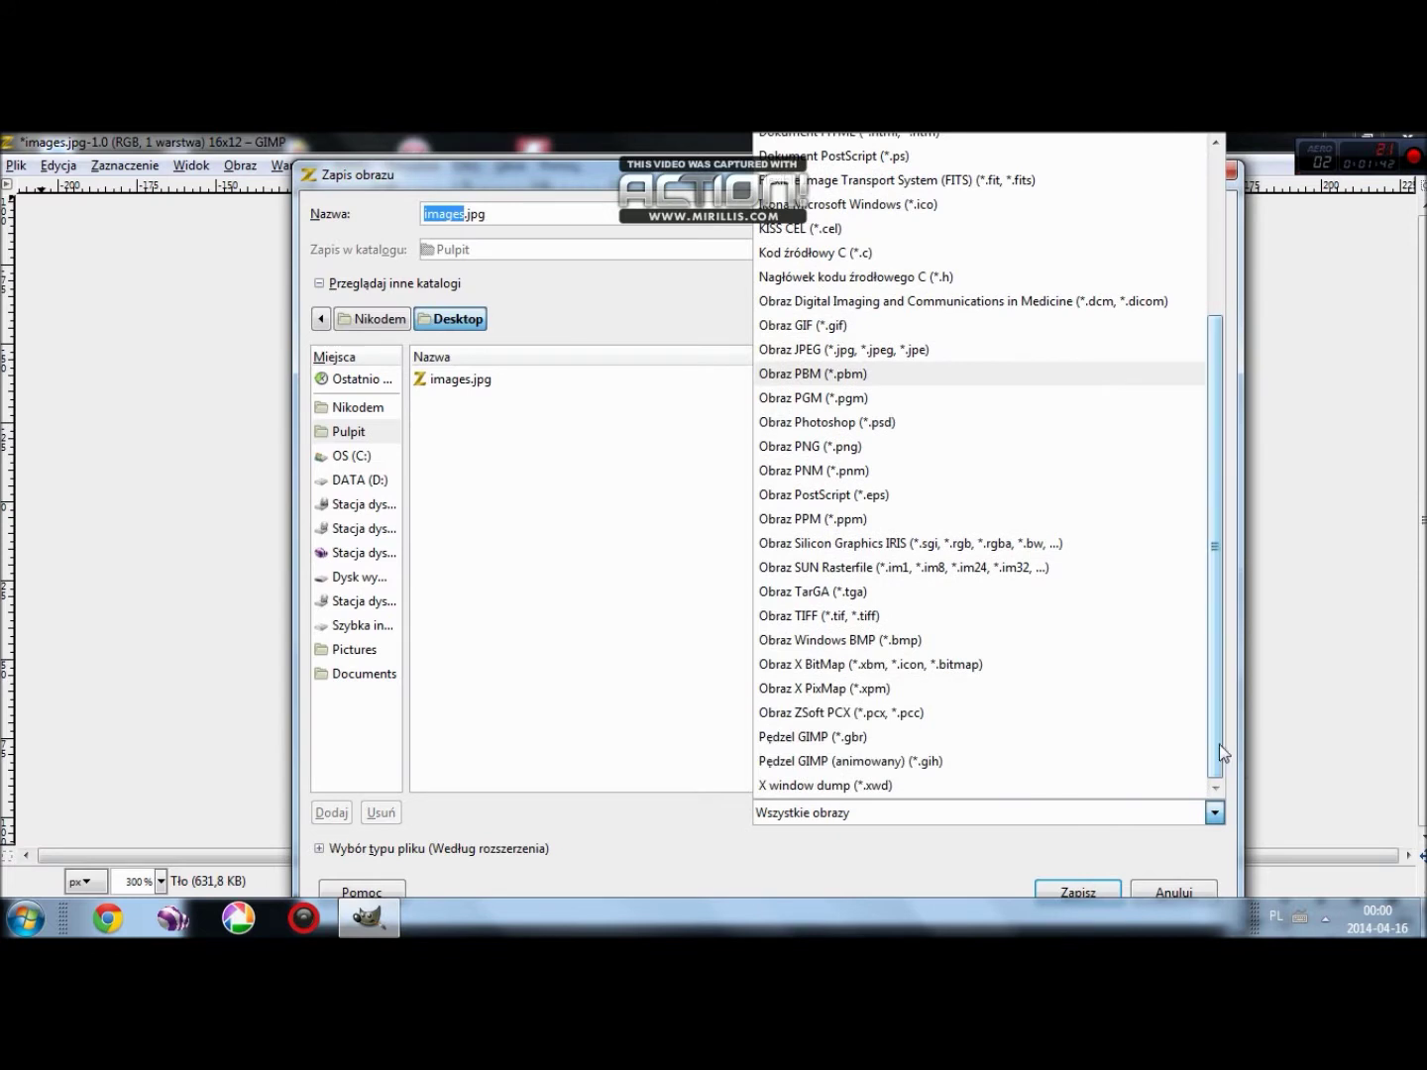
pyautogui.click(933, 593)
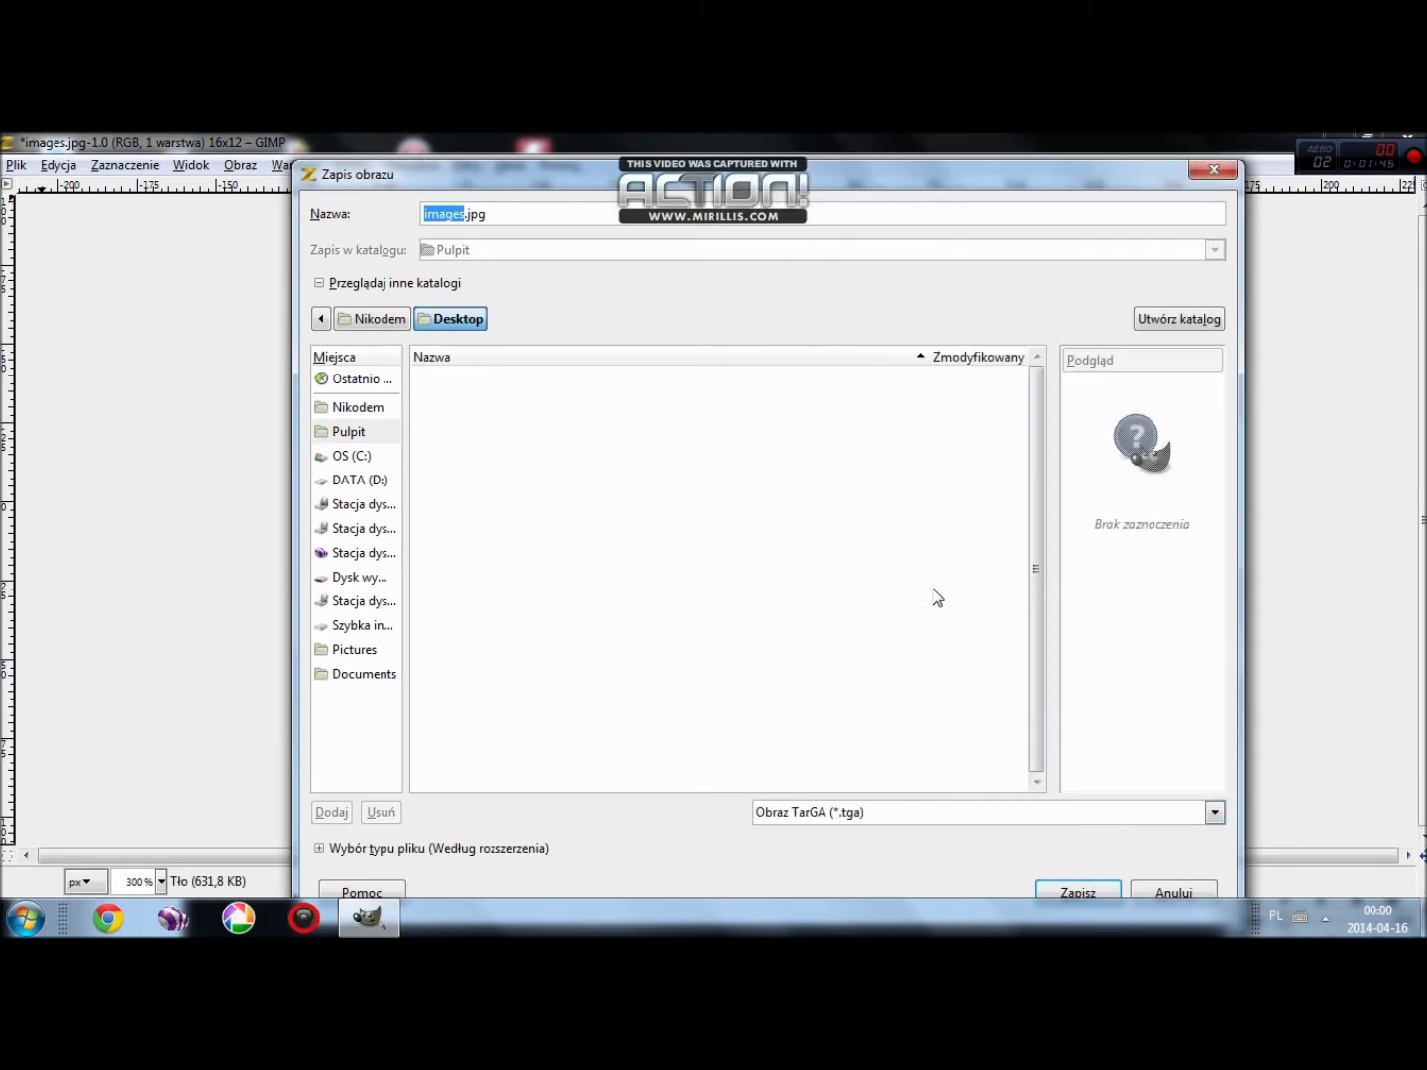
pyautogui.click(618, 210)
pyautogui.press('BackSpace')
pyautogui.write('tga')
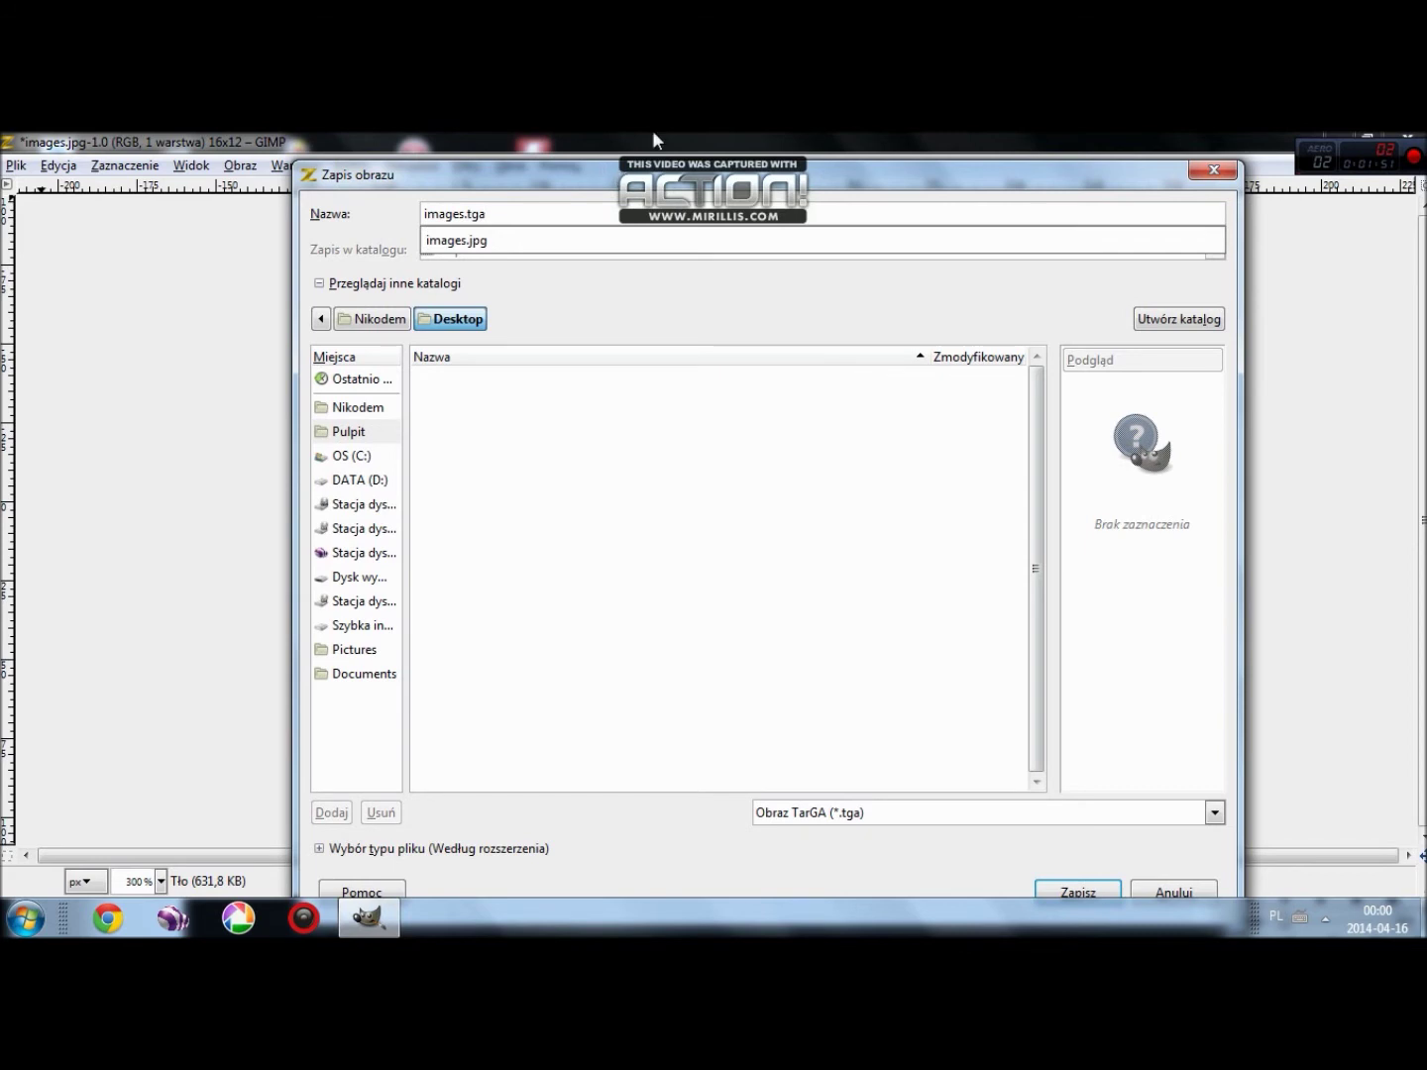
pyautogui.click(1054, 887)
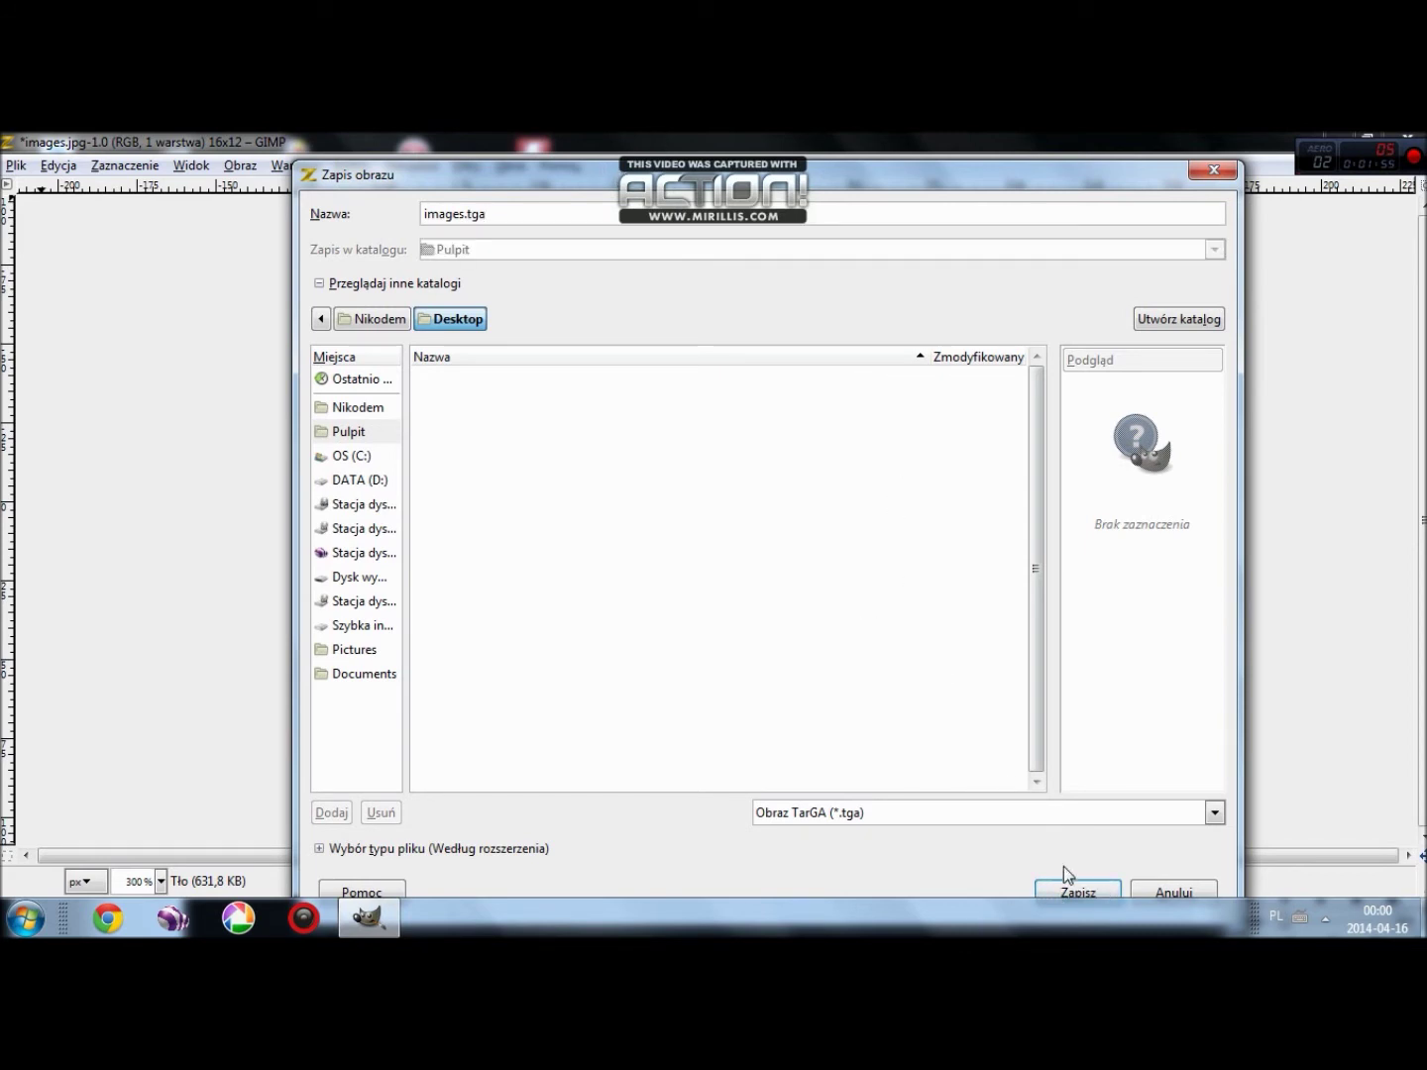
pyautogui.click(1065, 892)
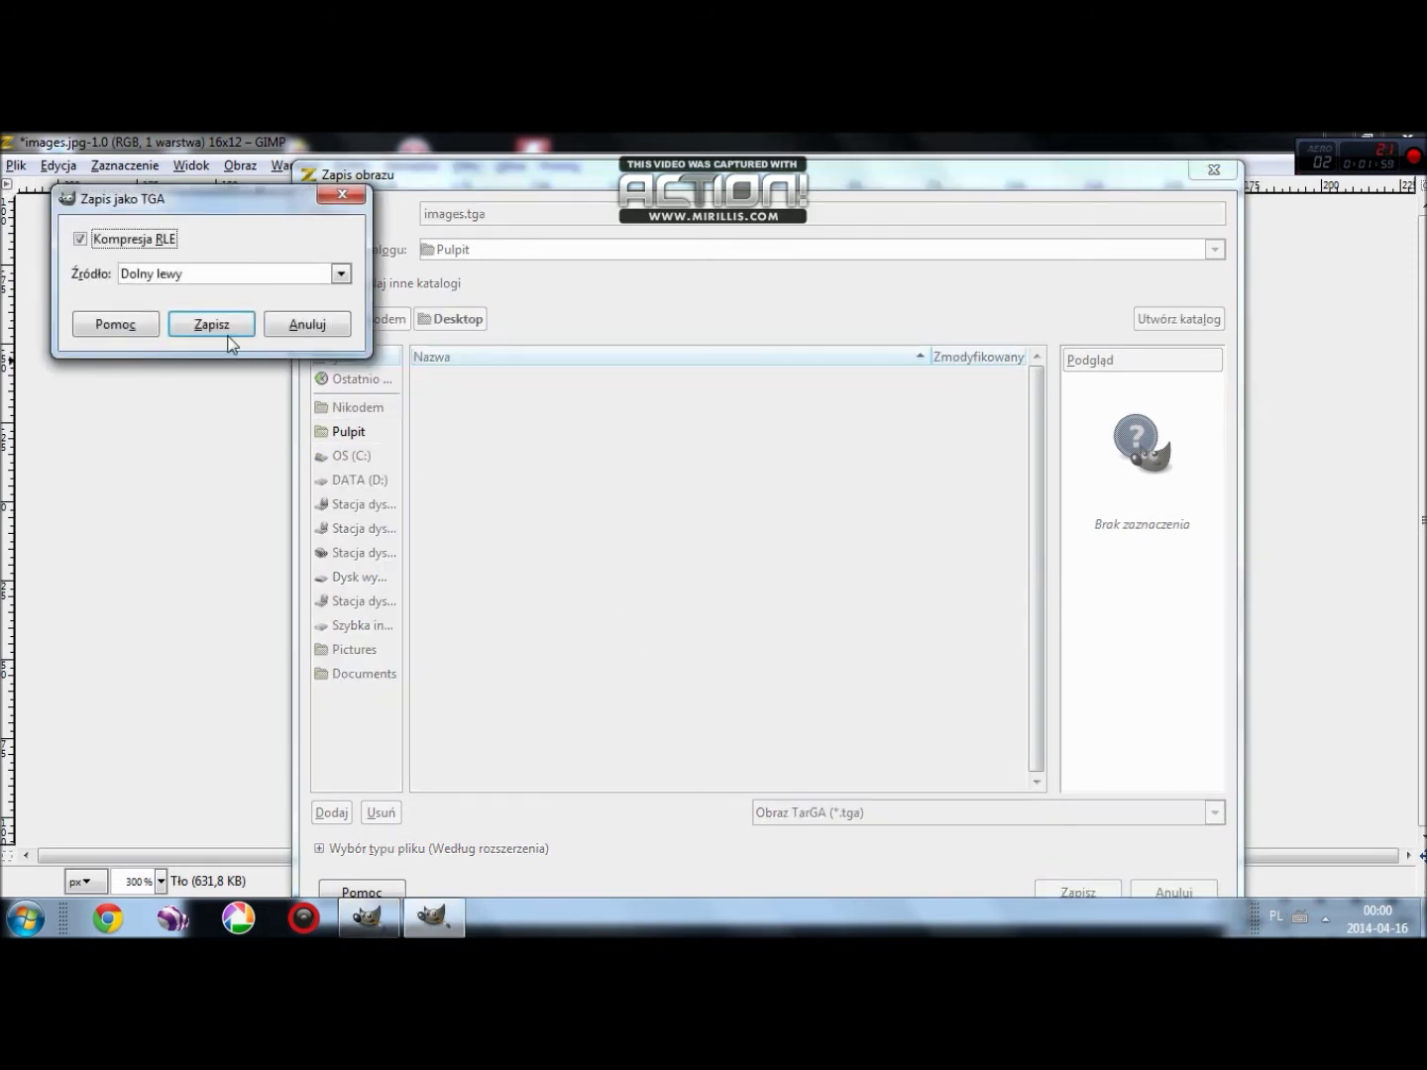
pyautogui.click(228, 335)
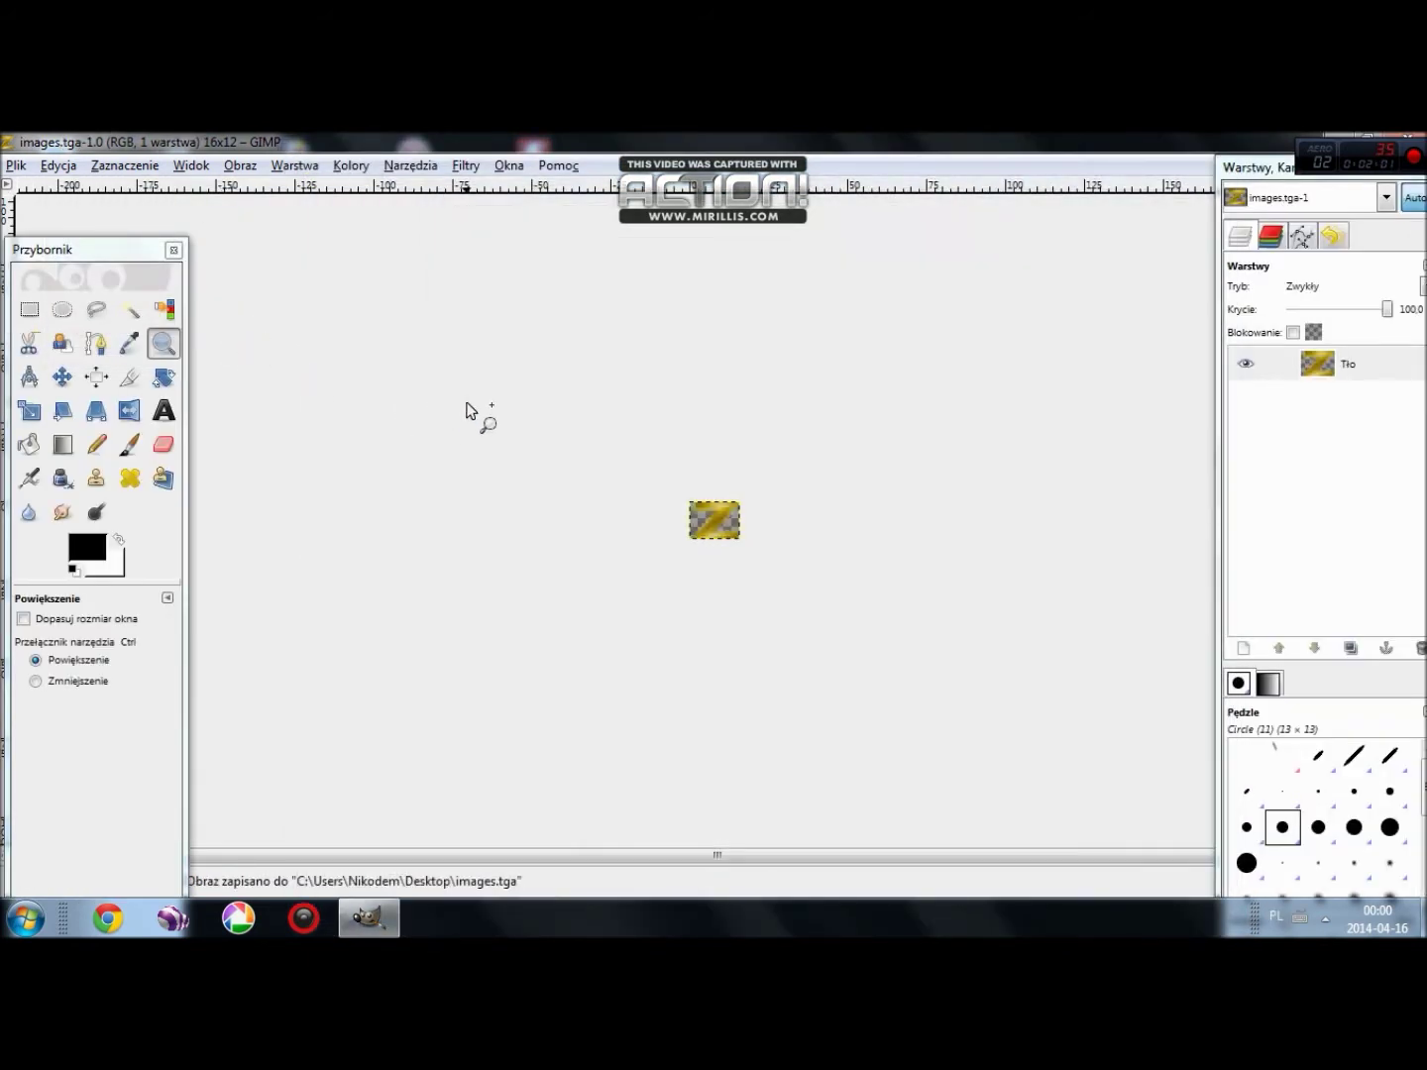
# - Close the image window, quit GIMP, and move images.tga to mid-desktop
pyautogui.rightClick(369, 918)
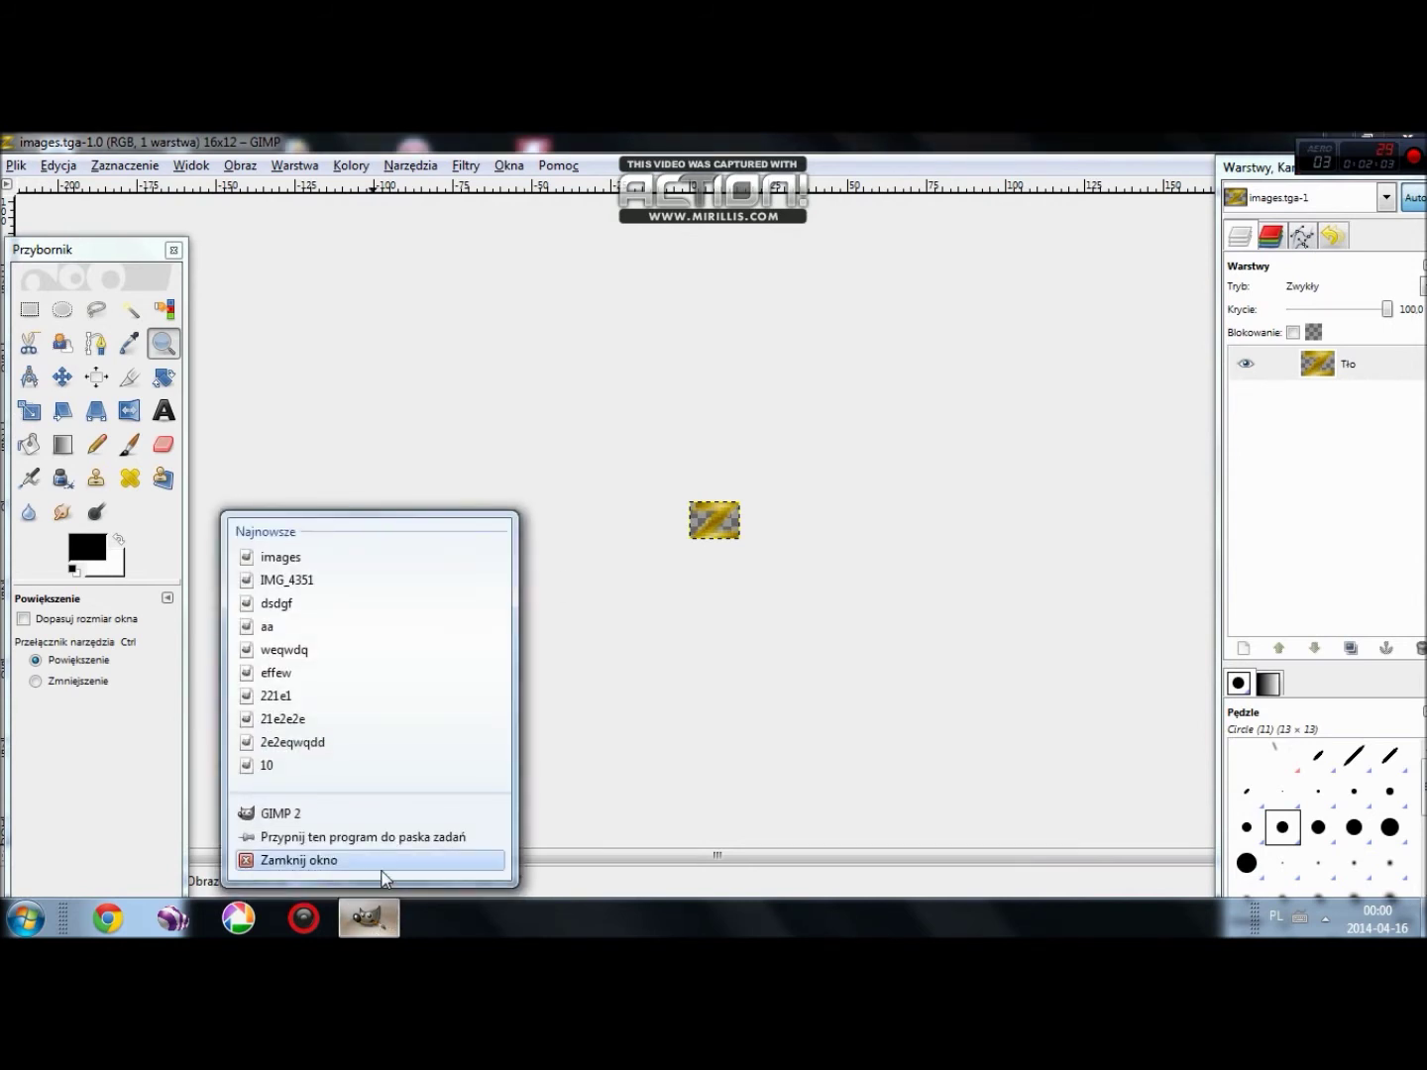
pyautogui.click(382, 860)
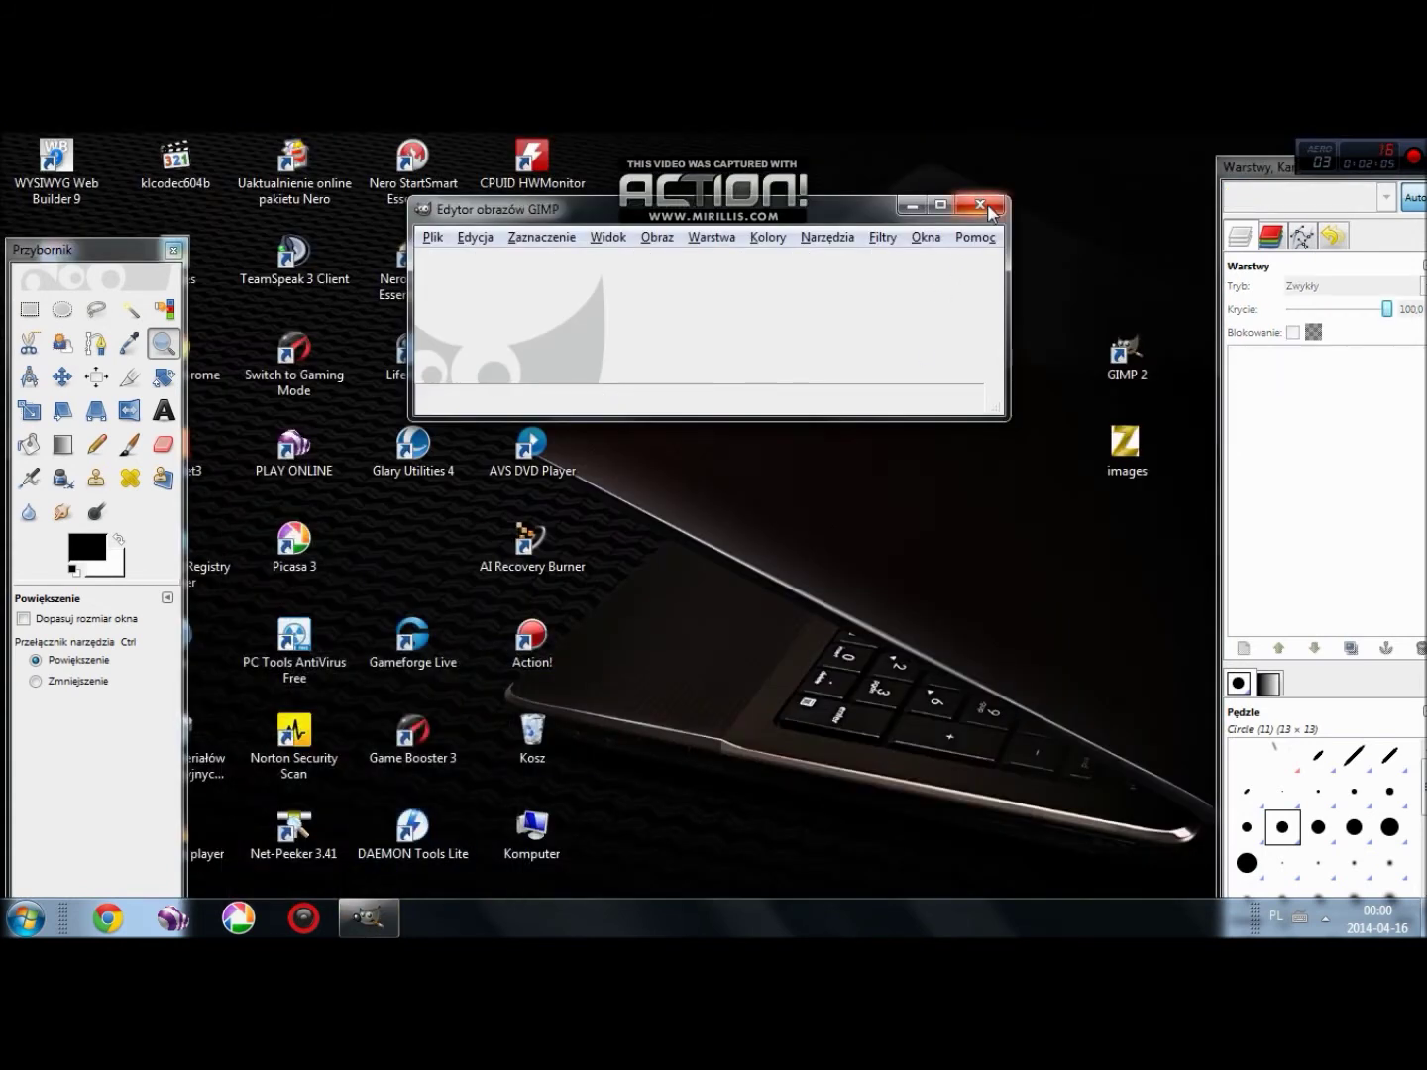
pyautogui.click(986, 216)
pyautogui.moveTo(174, 264); pyautogui.dragTo(771, 455)
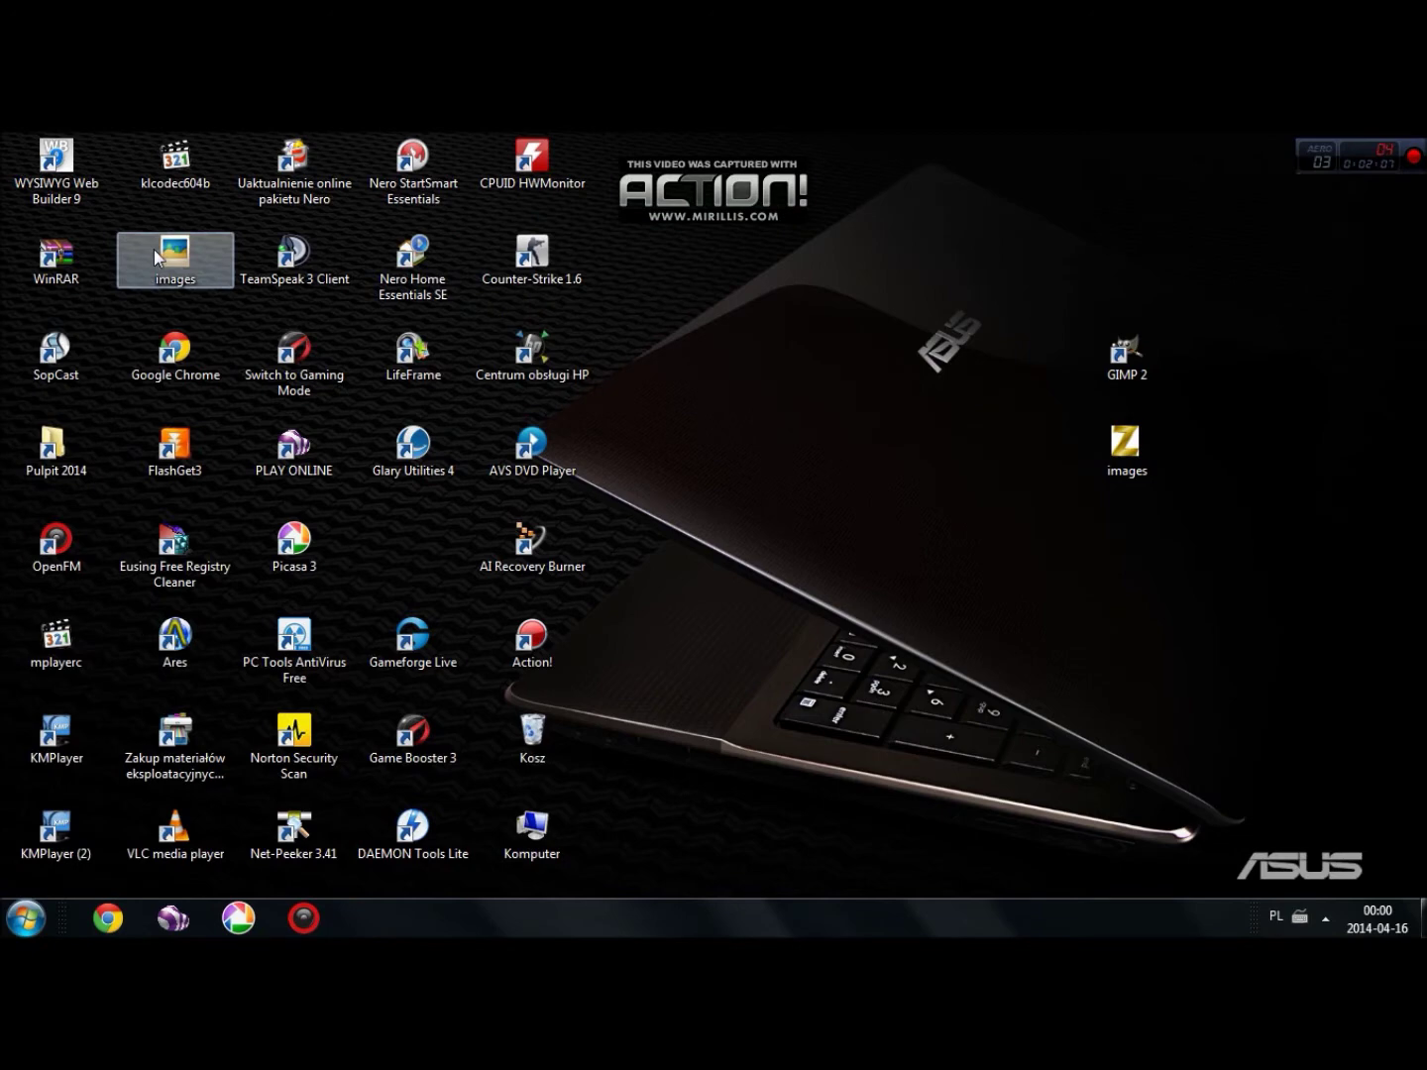
# - Find the Metin2 folder via Start search and open its upload folder
pyautogui.click(581, 622)
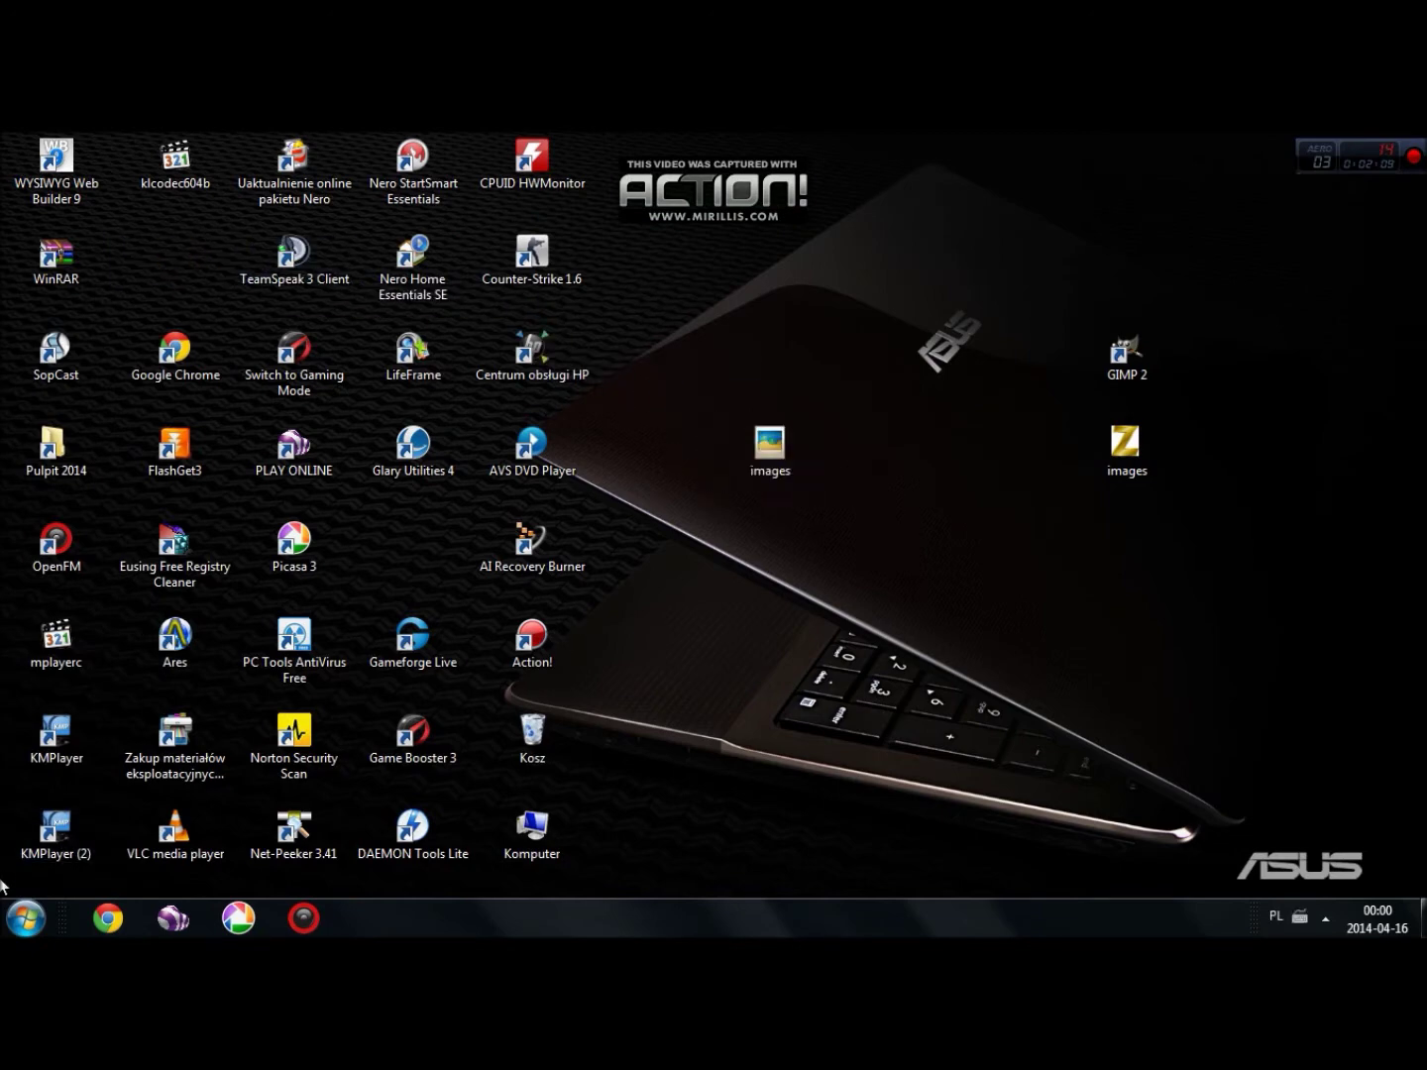
pyautogui.click(26, 919)
pyautogui.write('m')
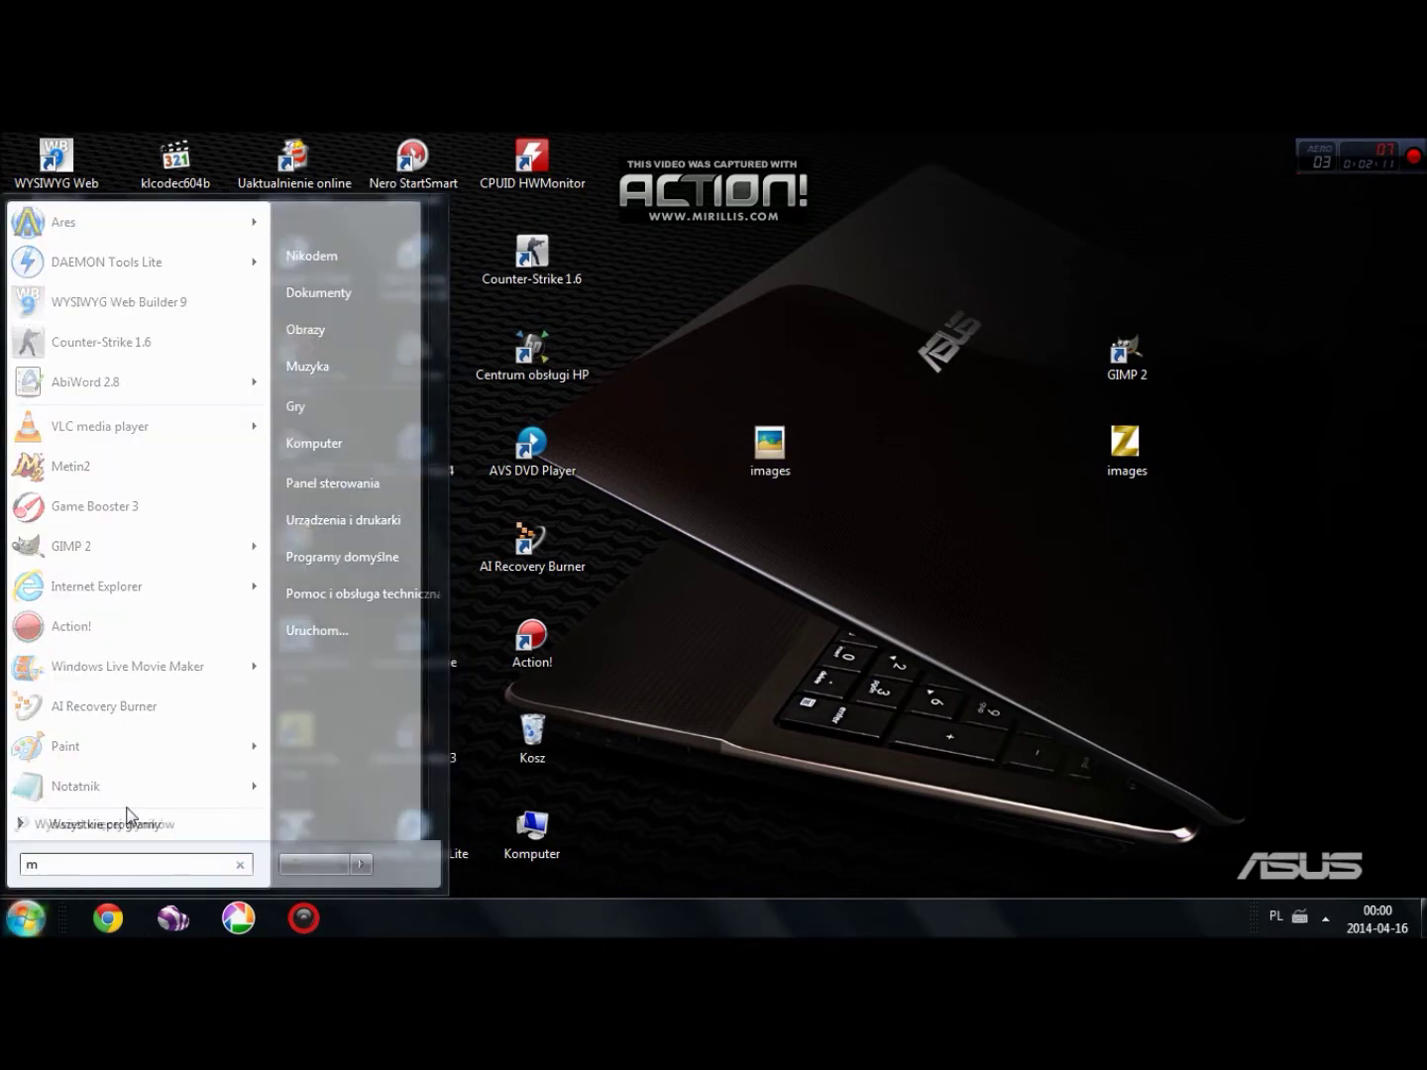
pyautogui.write('etin2')
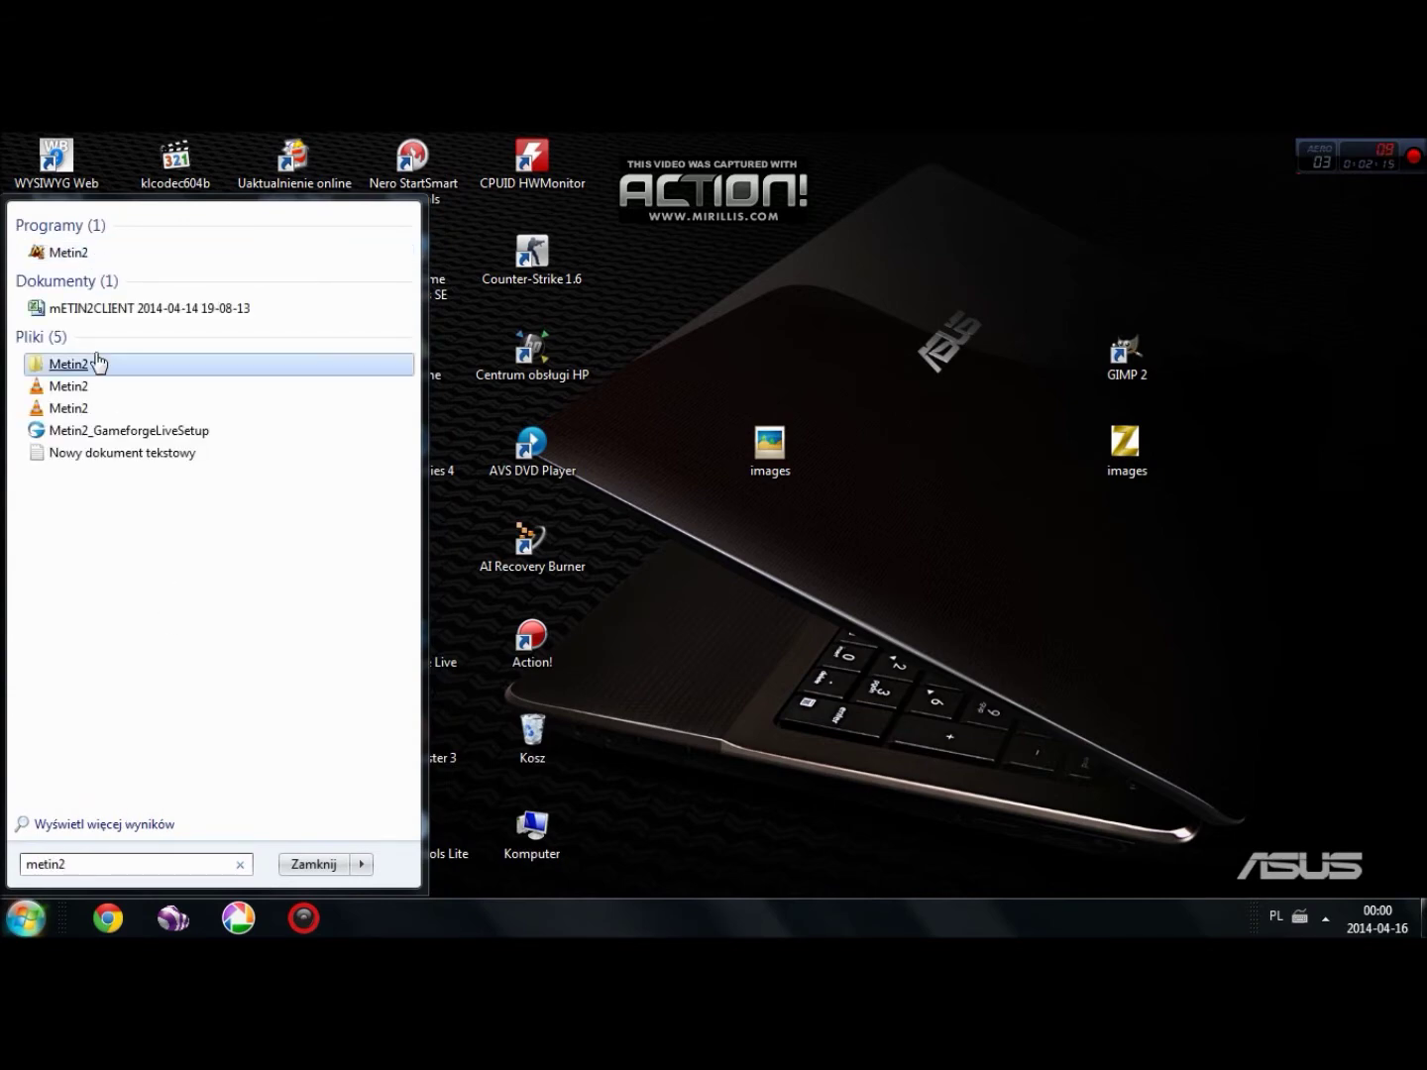
pyautogui.click(96, 362)
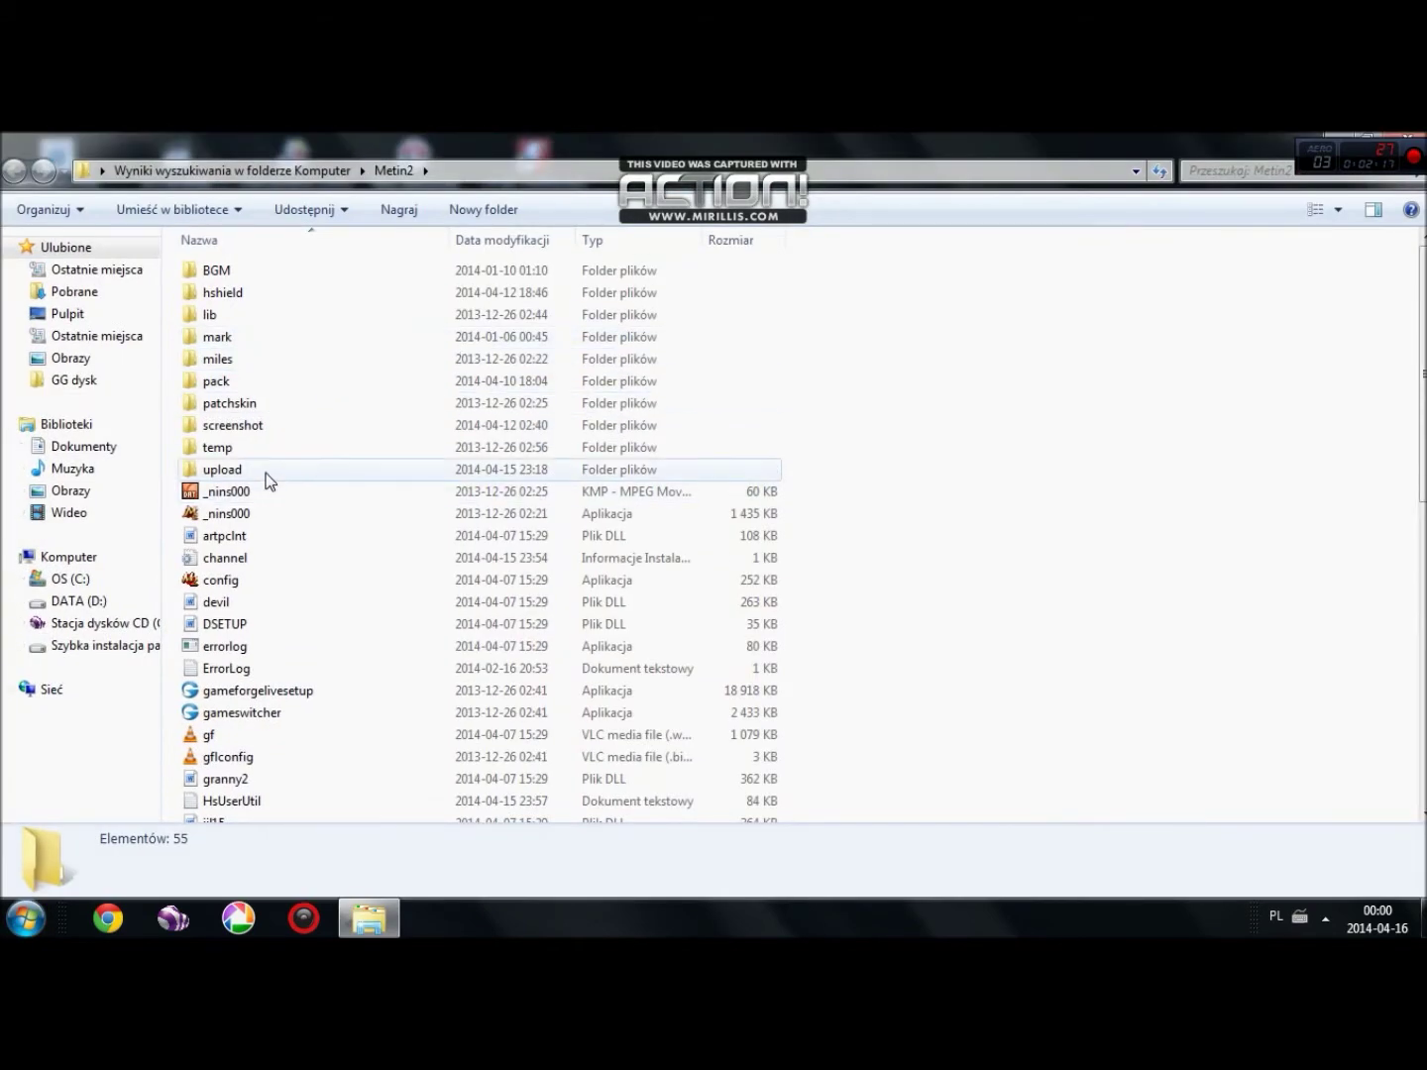
pyautogui.doubleClick(269, 471)
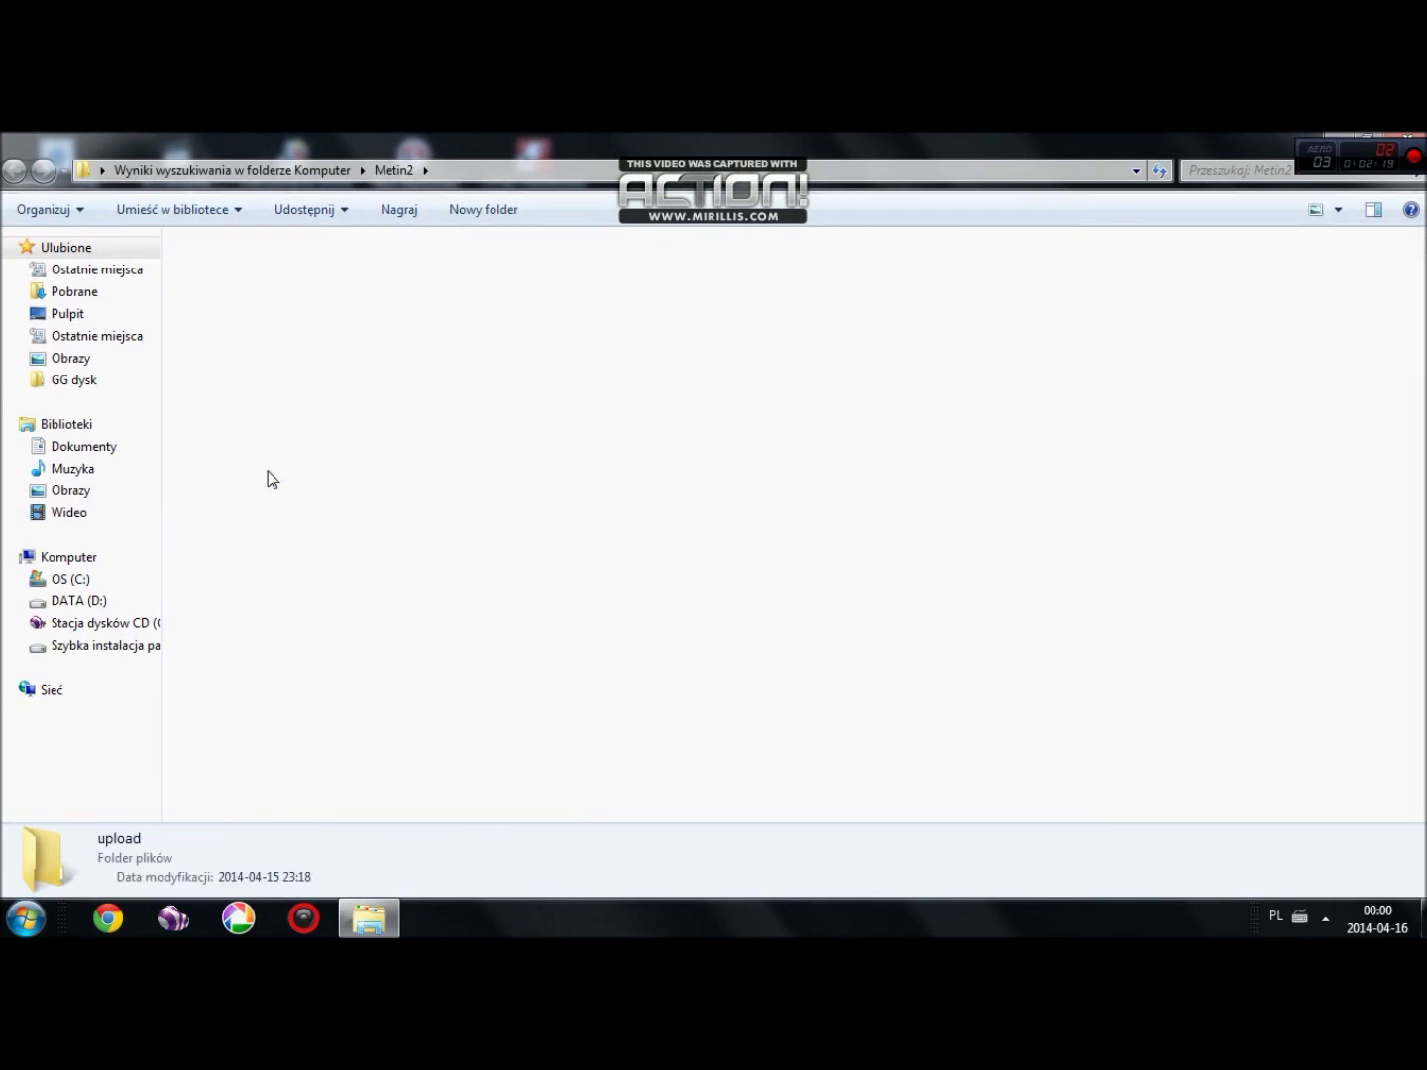
# - Copy images.tga from the desktop into upload, replacing the old file, then close Explorer
pyautogui.click(1339, 138)
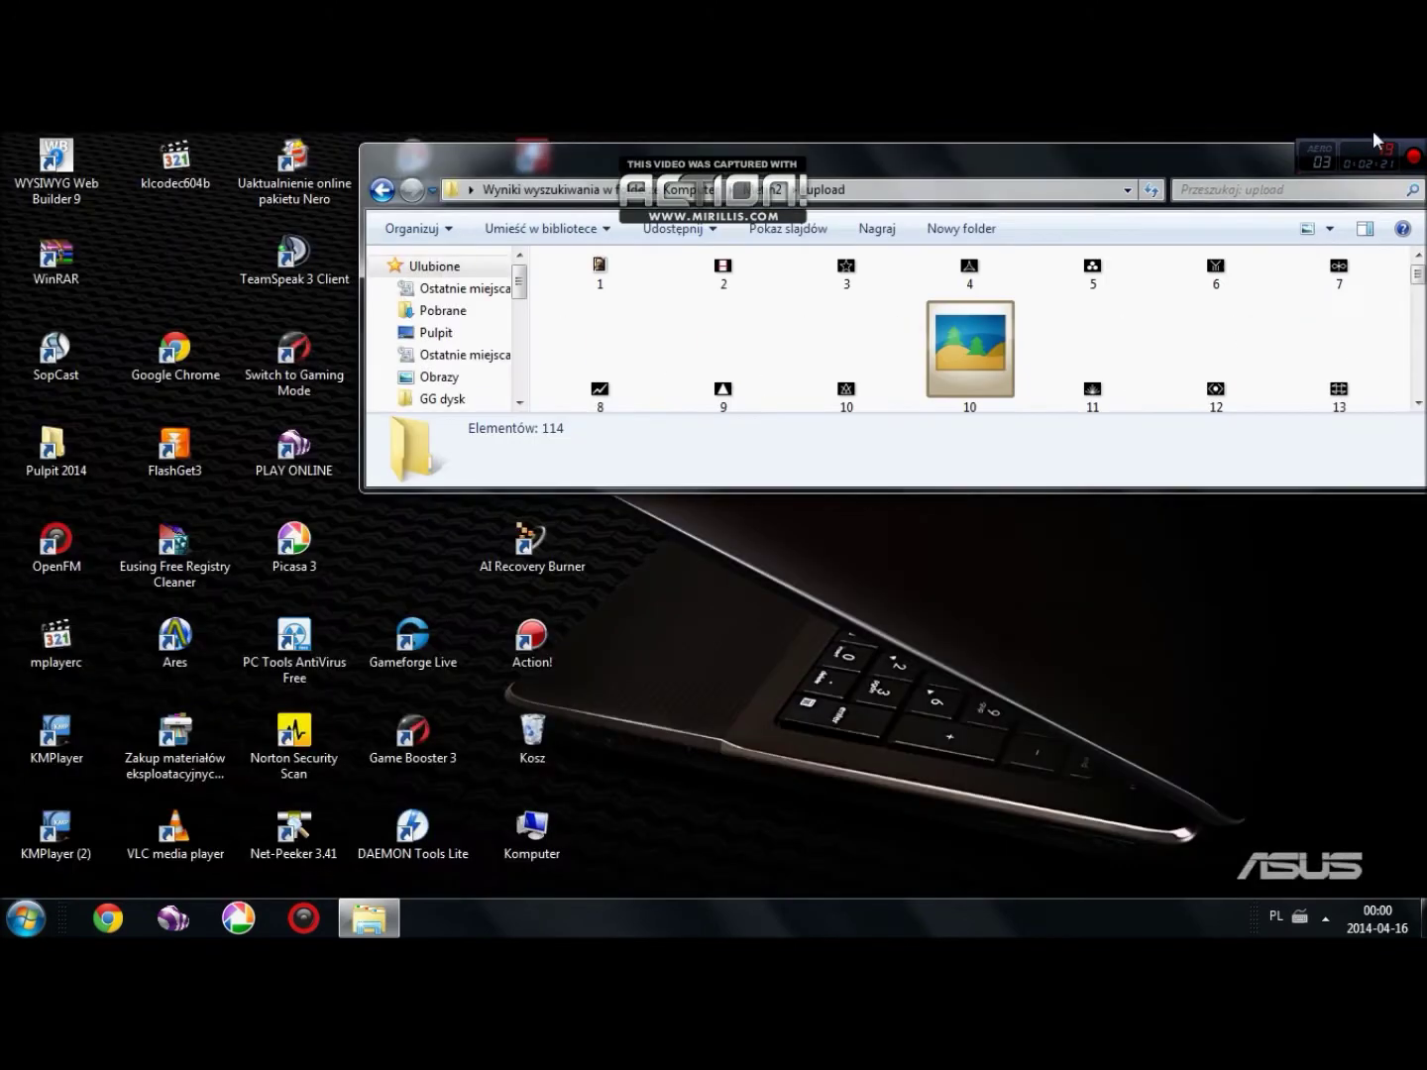
pyautogui.moveTo(810, 182); pyautogui.dragTo(747, 543)
pyautogui.click(770, 459)
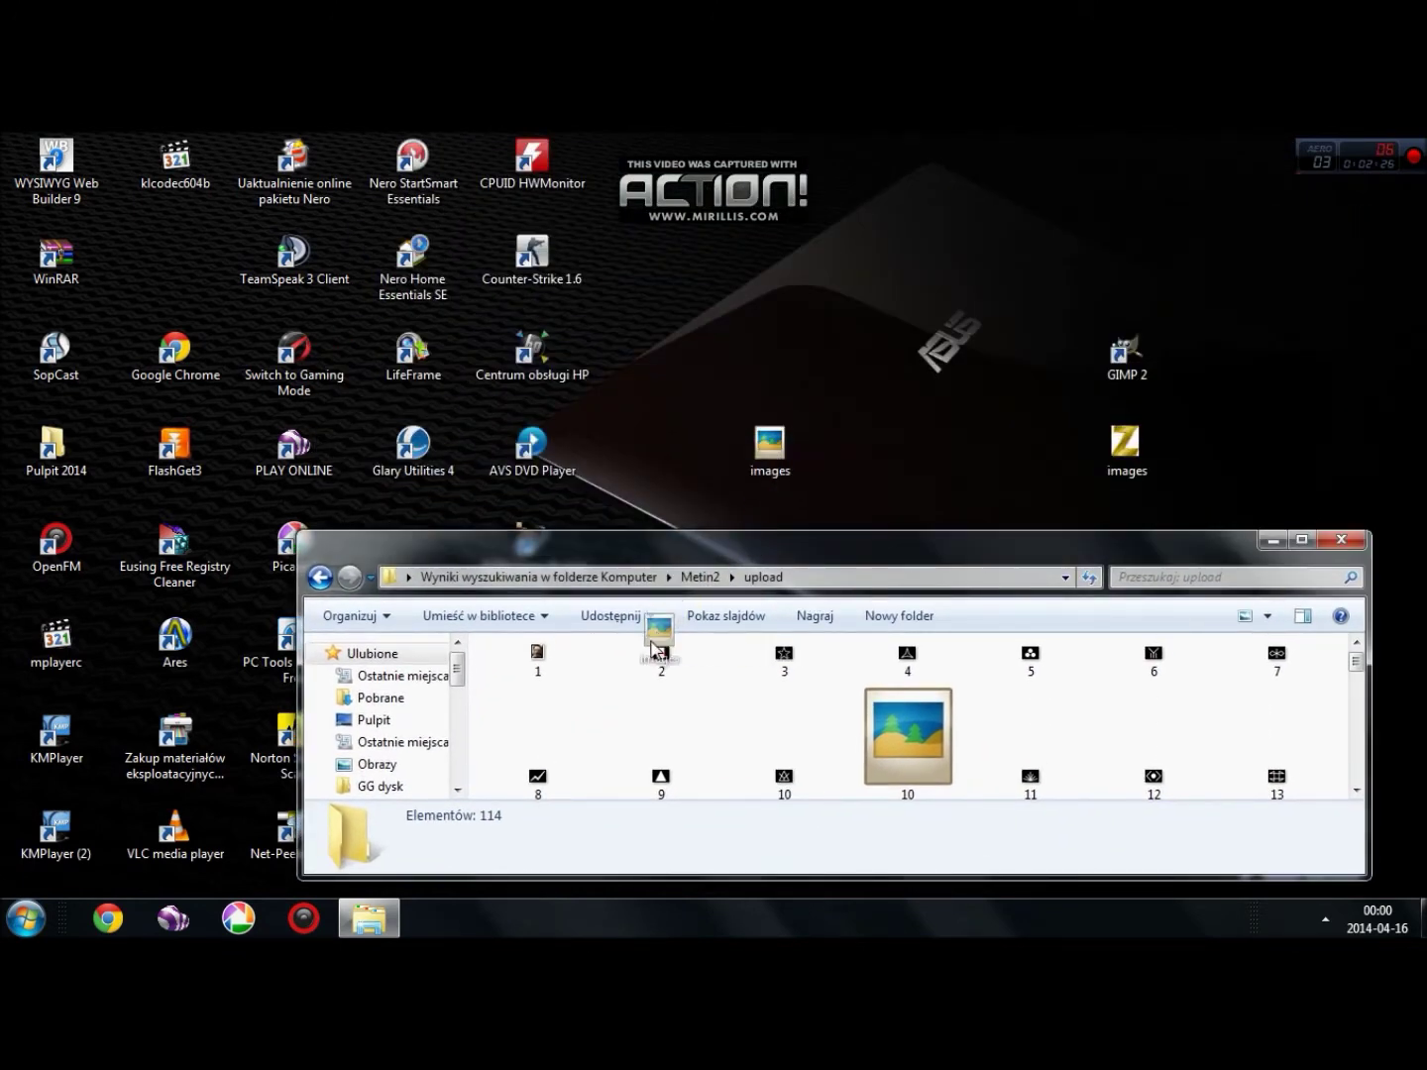
pyautogui.moveTo(770, 459); pyautogui.dragTo(612, 719)
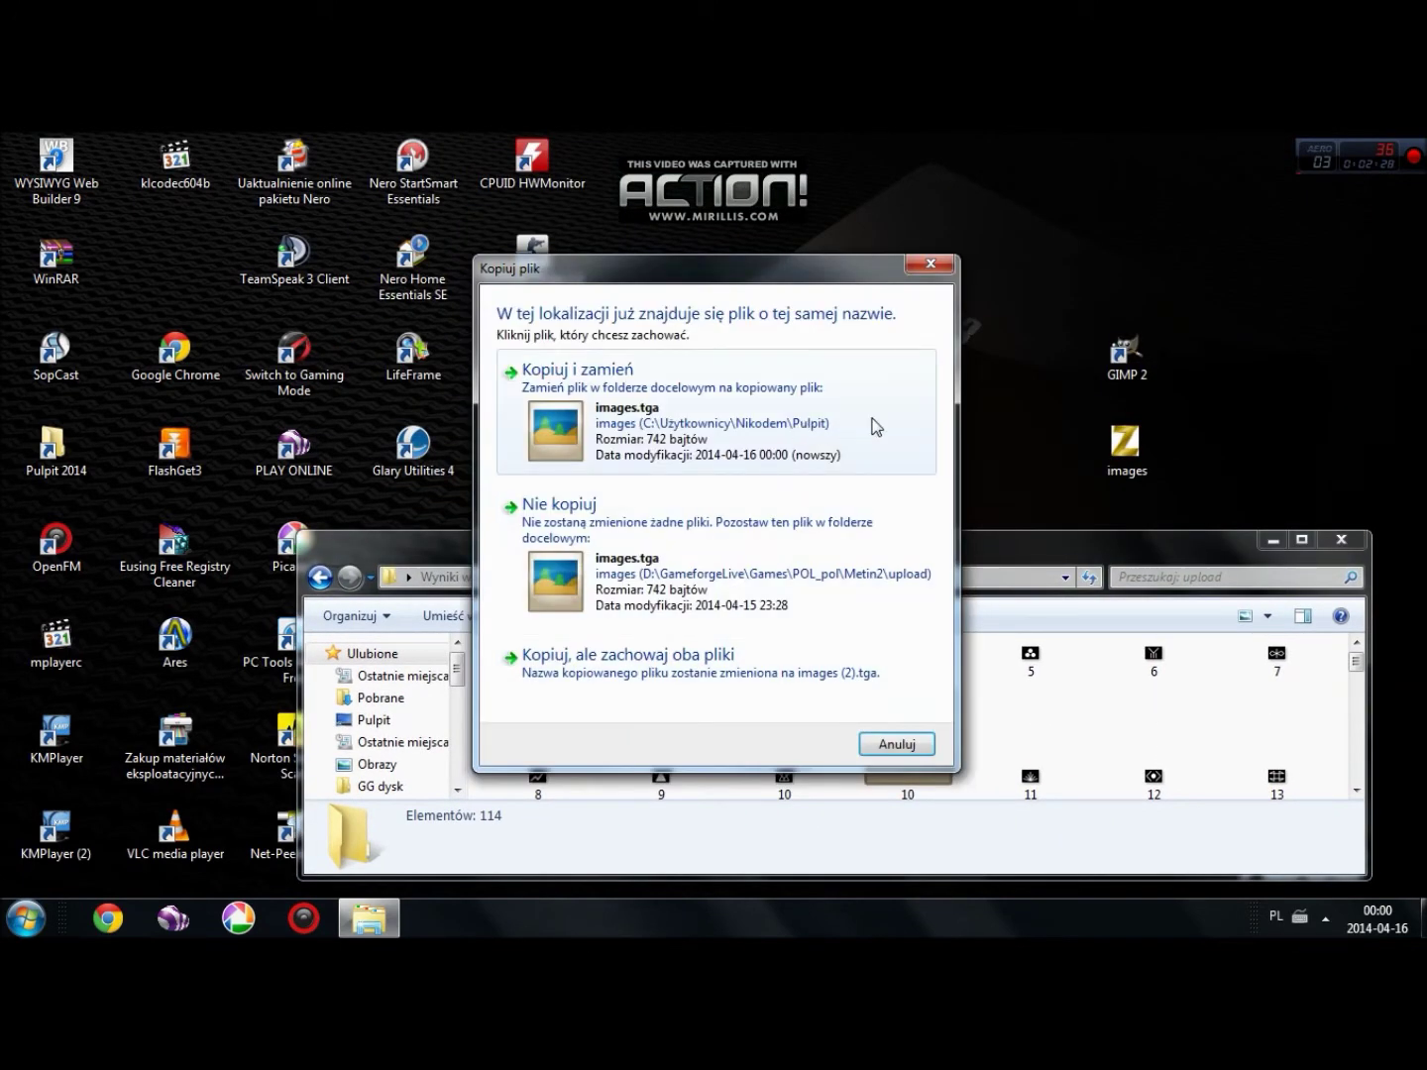
pyautogui.click(871, 426)
pyautogui.moveTo(892, 555); pyautogui.dragTo(779, 272)
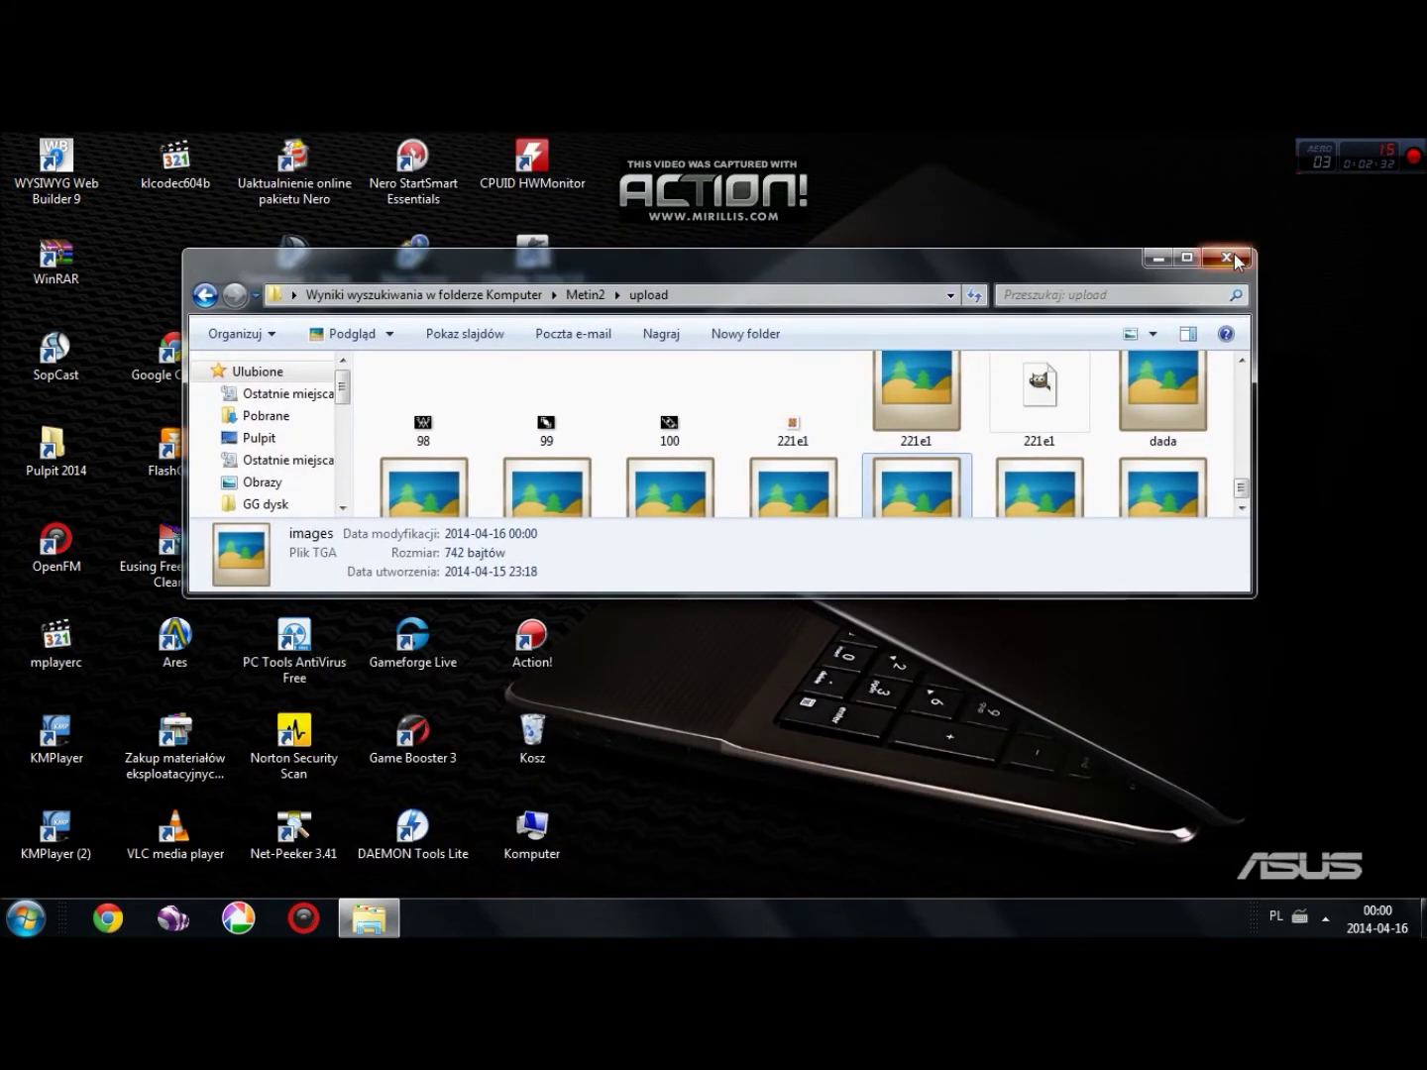
pyautogui.click(1228, 258)
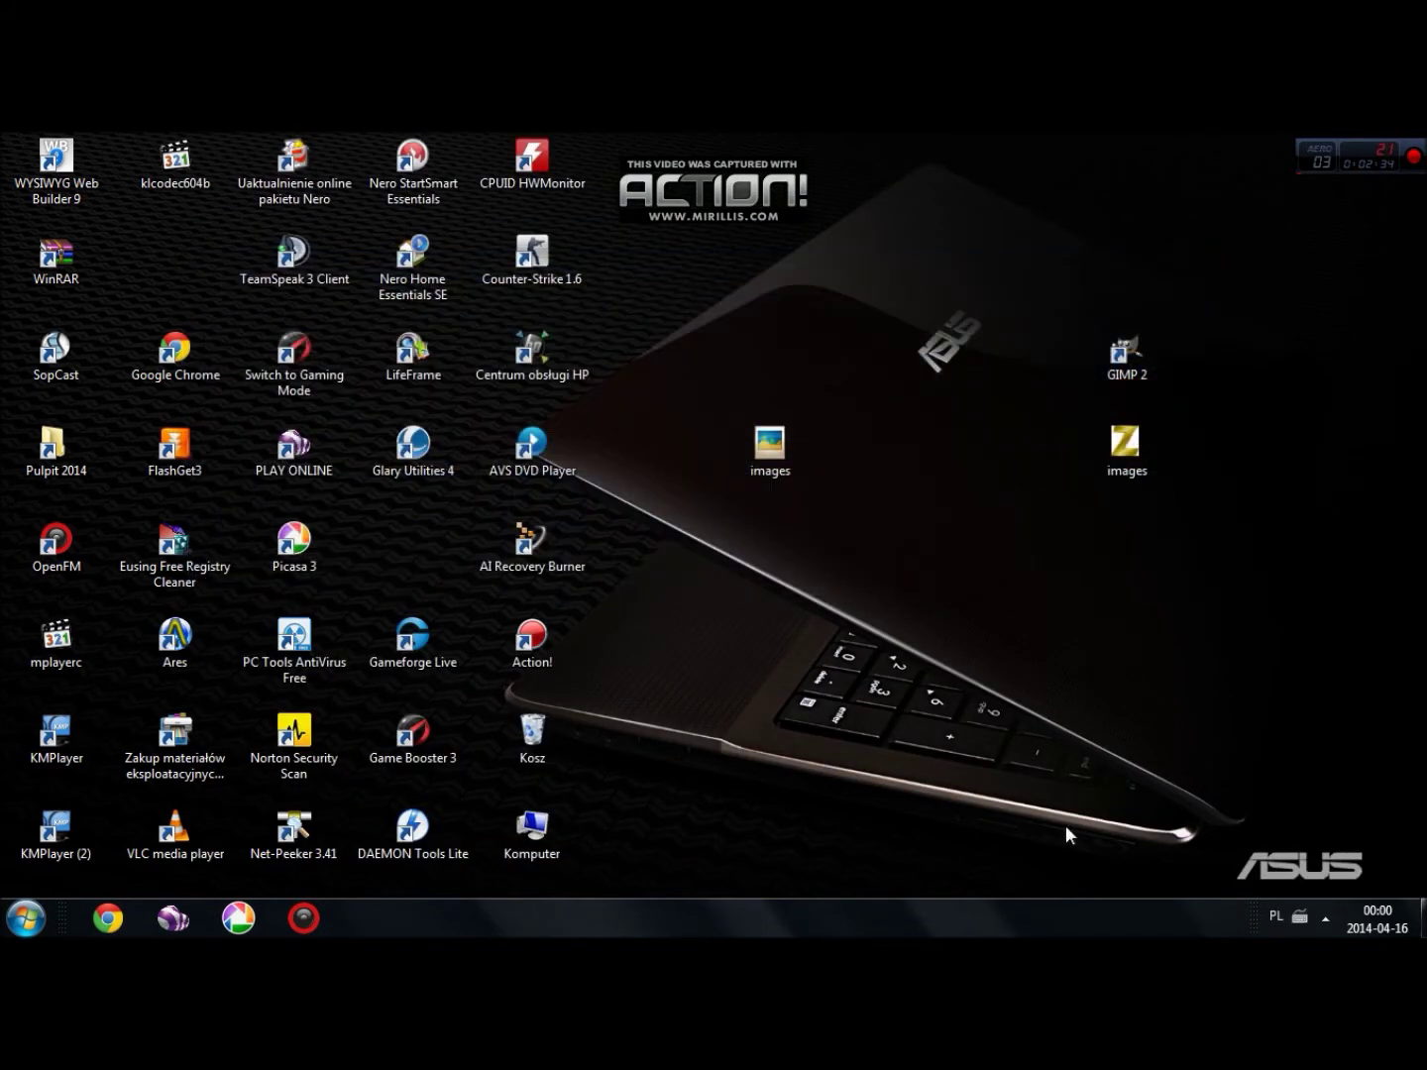
# - Boost the PC with Game Booster 3 and launch Metin2 via Gameforge Live's GRAJ TERAZ
pyautogui.click(413, 737)
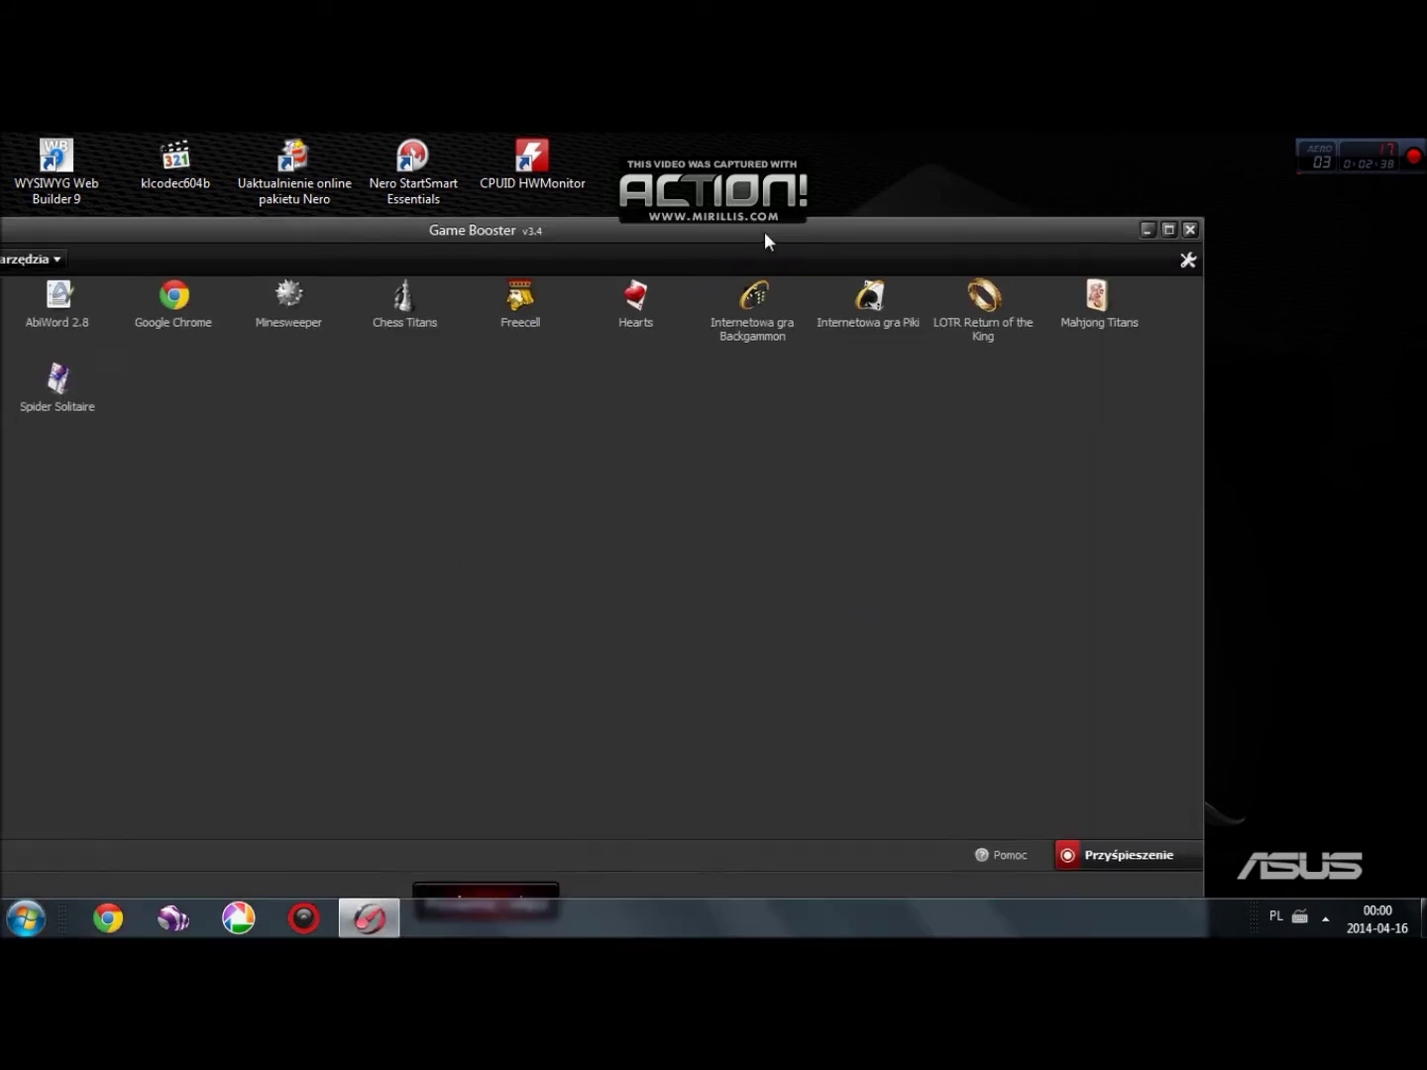
pyautogui.doubleClick(764, 231)
pyautogui.click(664, 825)
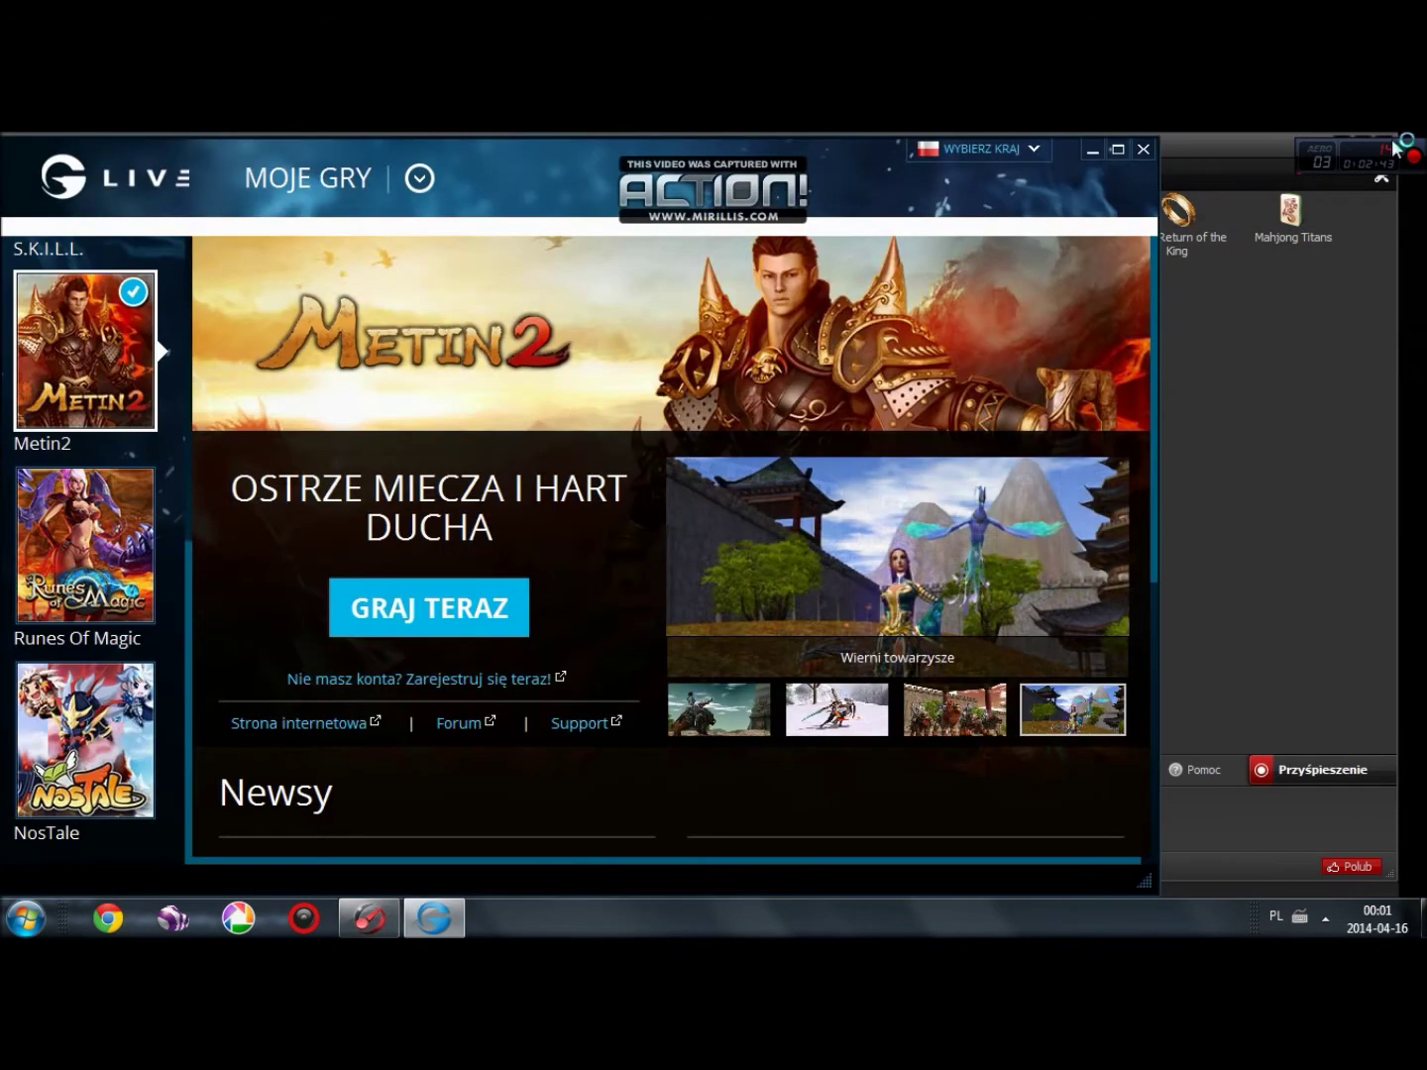
pyautogui.click(1385, 148)
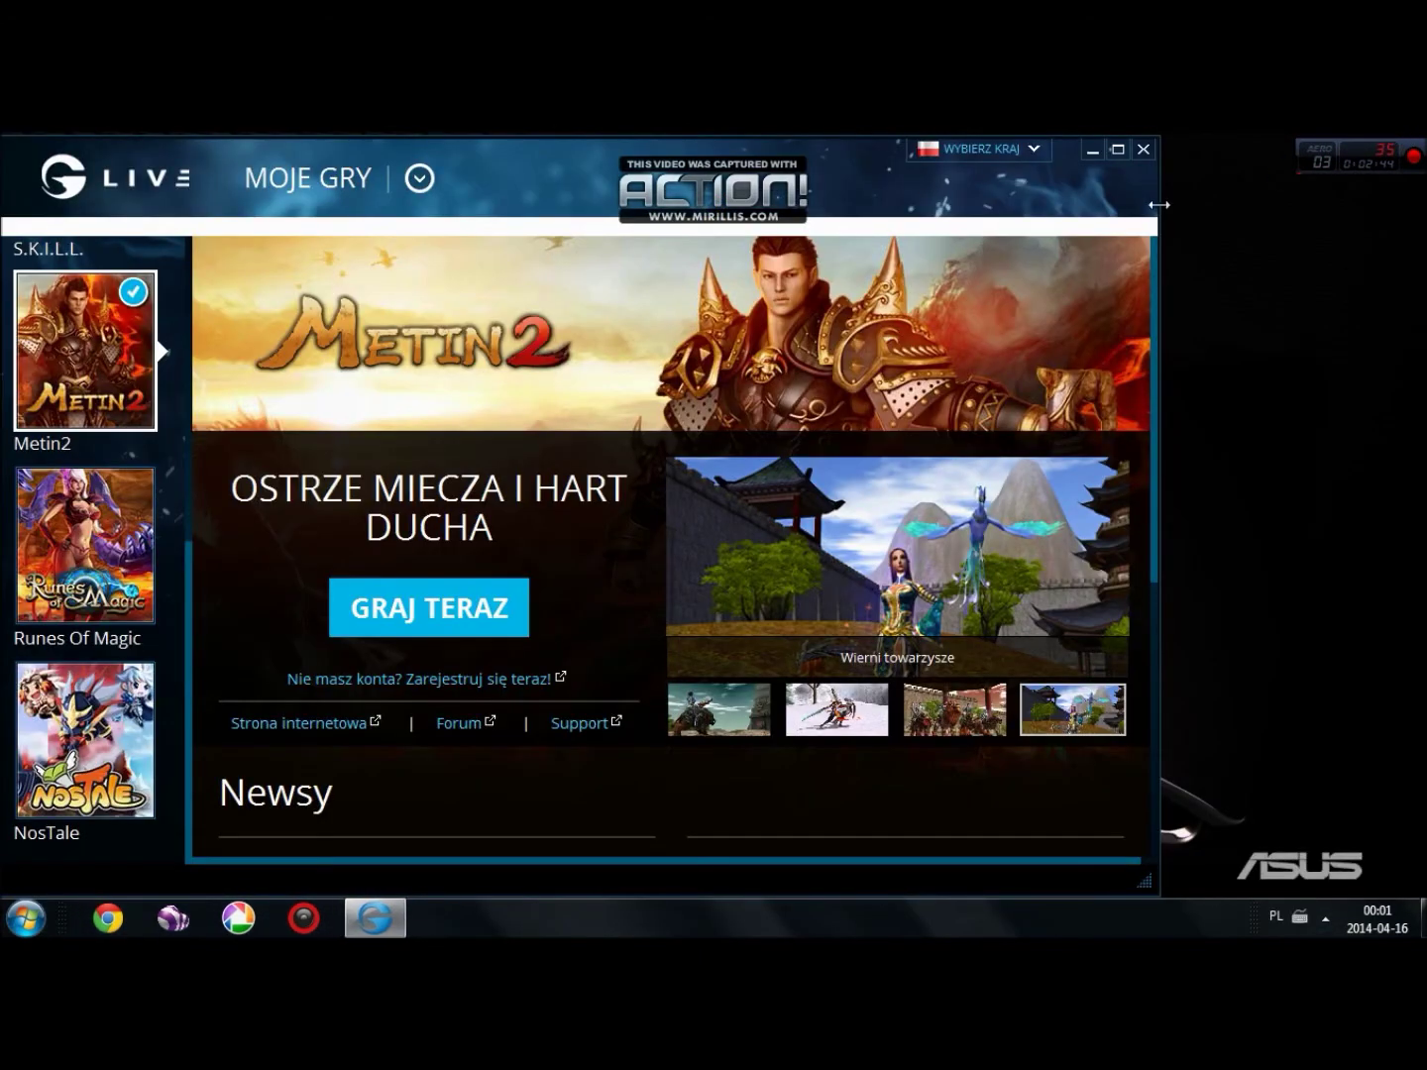
pyautogui.click(476, 613)
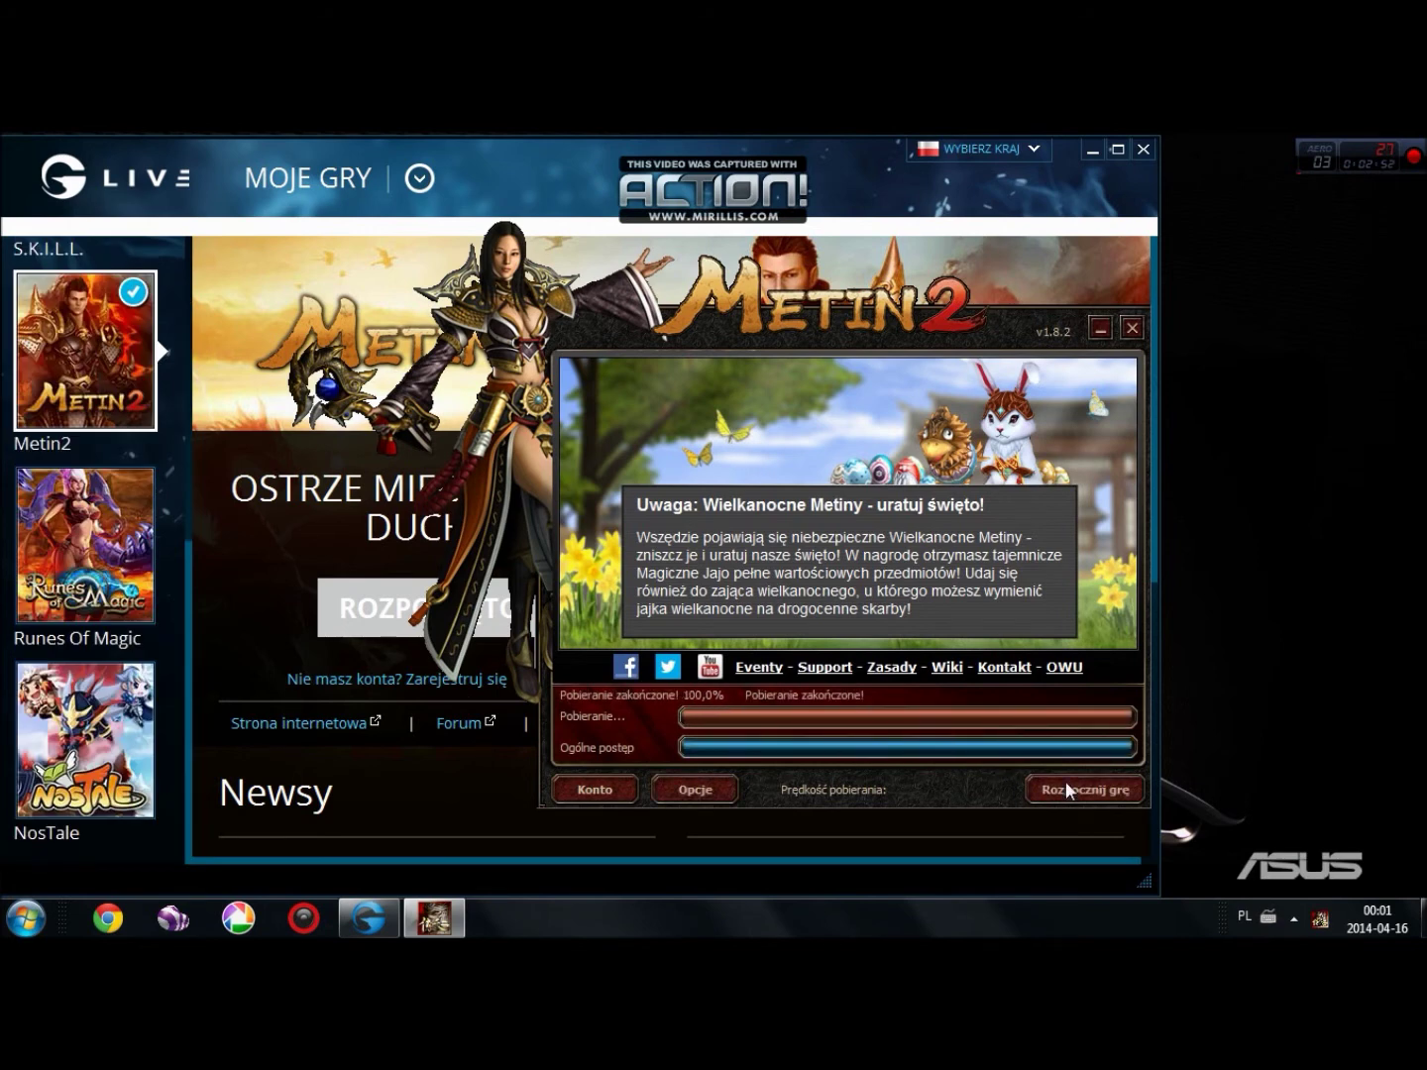
# - Start the game from the patcher and enter the world with the level 61 Sura
pyautogui.click(1066, 781)
pyautogui.click(1145, 147)
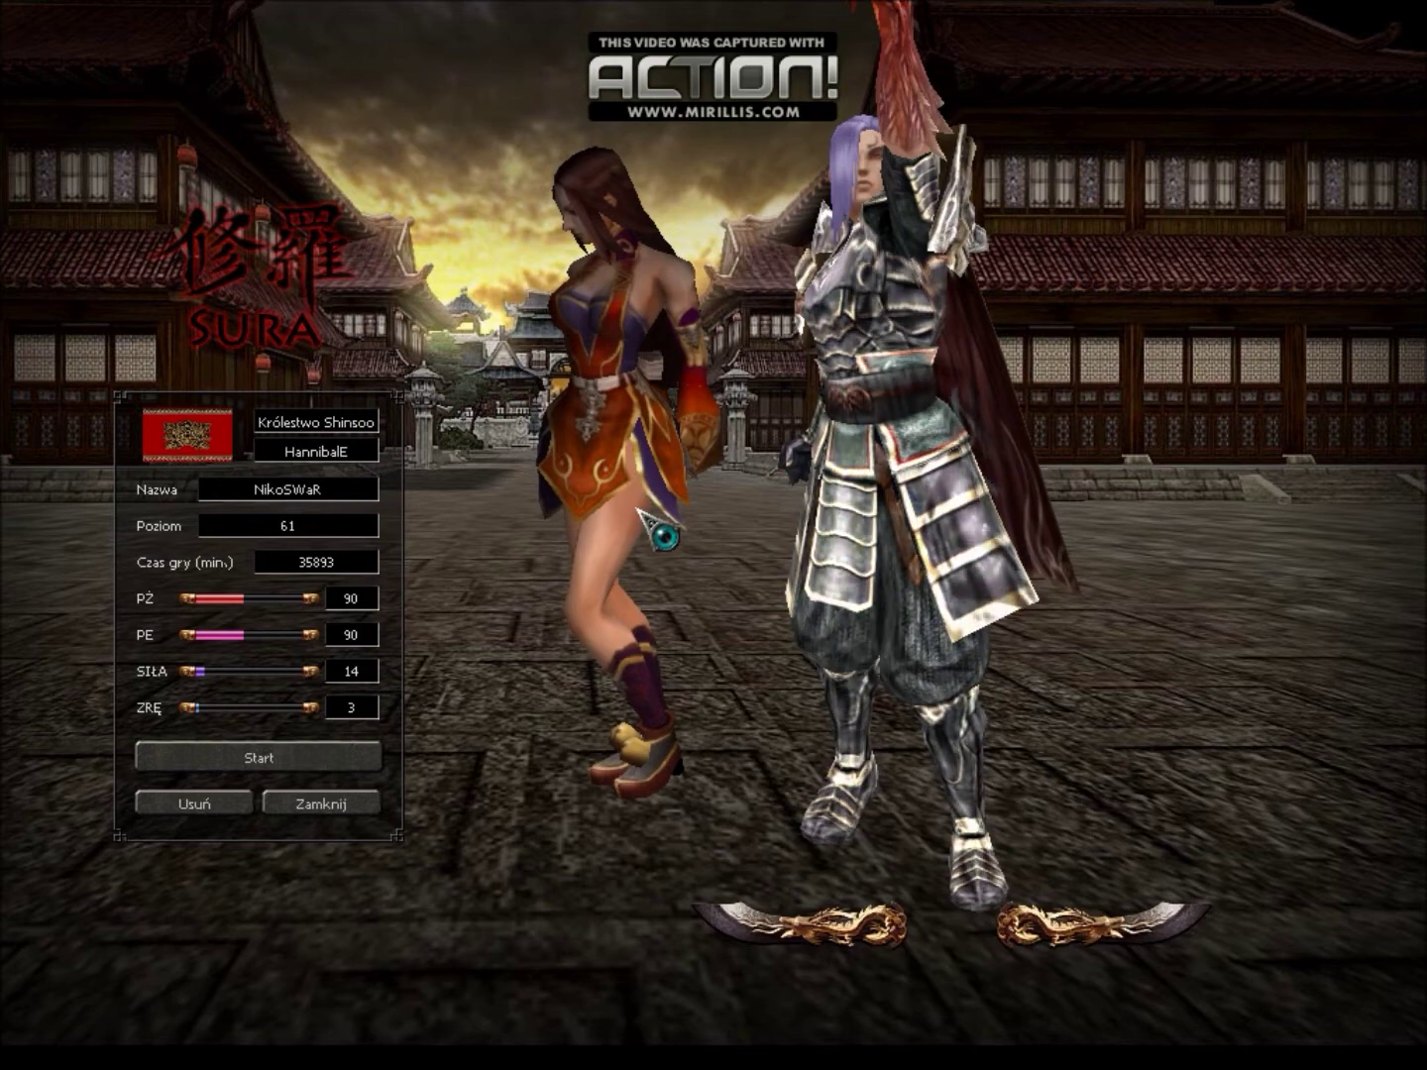
pyautogui.press('Return')
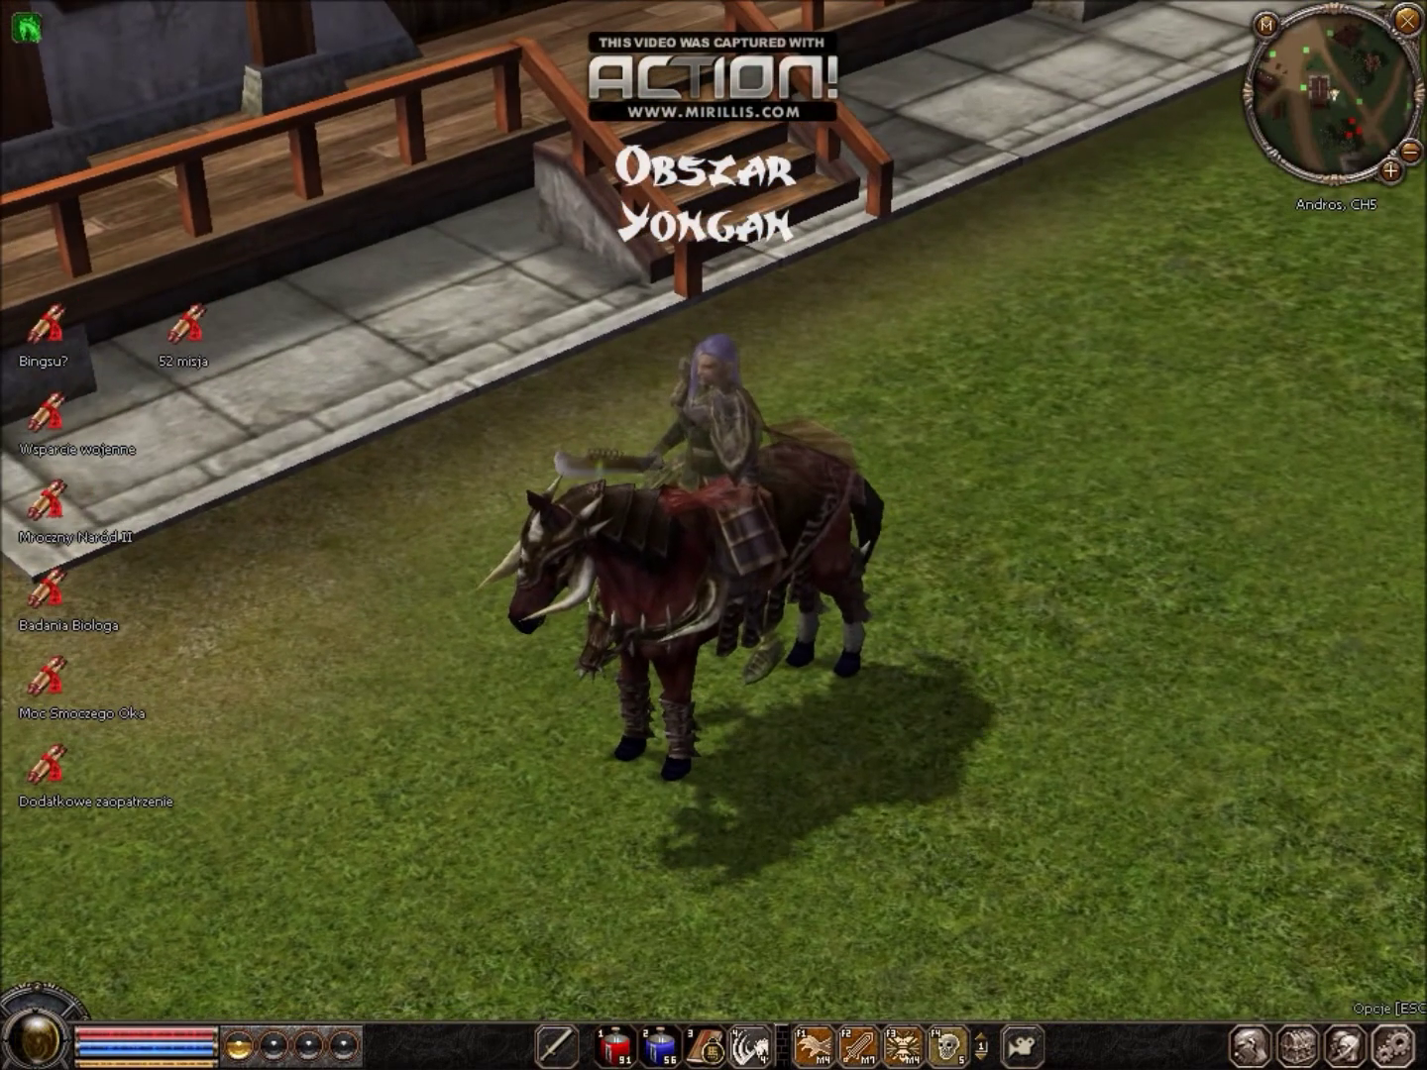
pyautogui.click(1343, 1045)
# - Upload images.tga as the guild emblem with Wgraj Logo in the guild window
pyautogui.click(1352, 845)
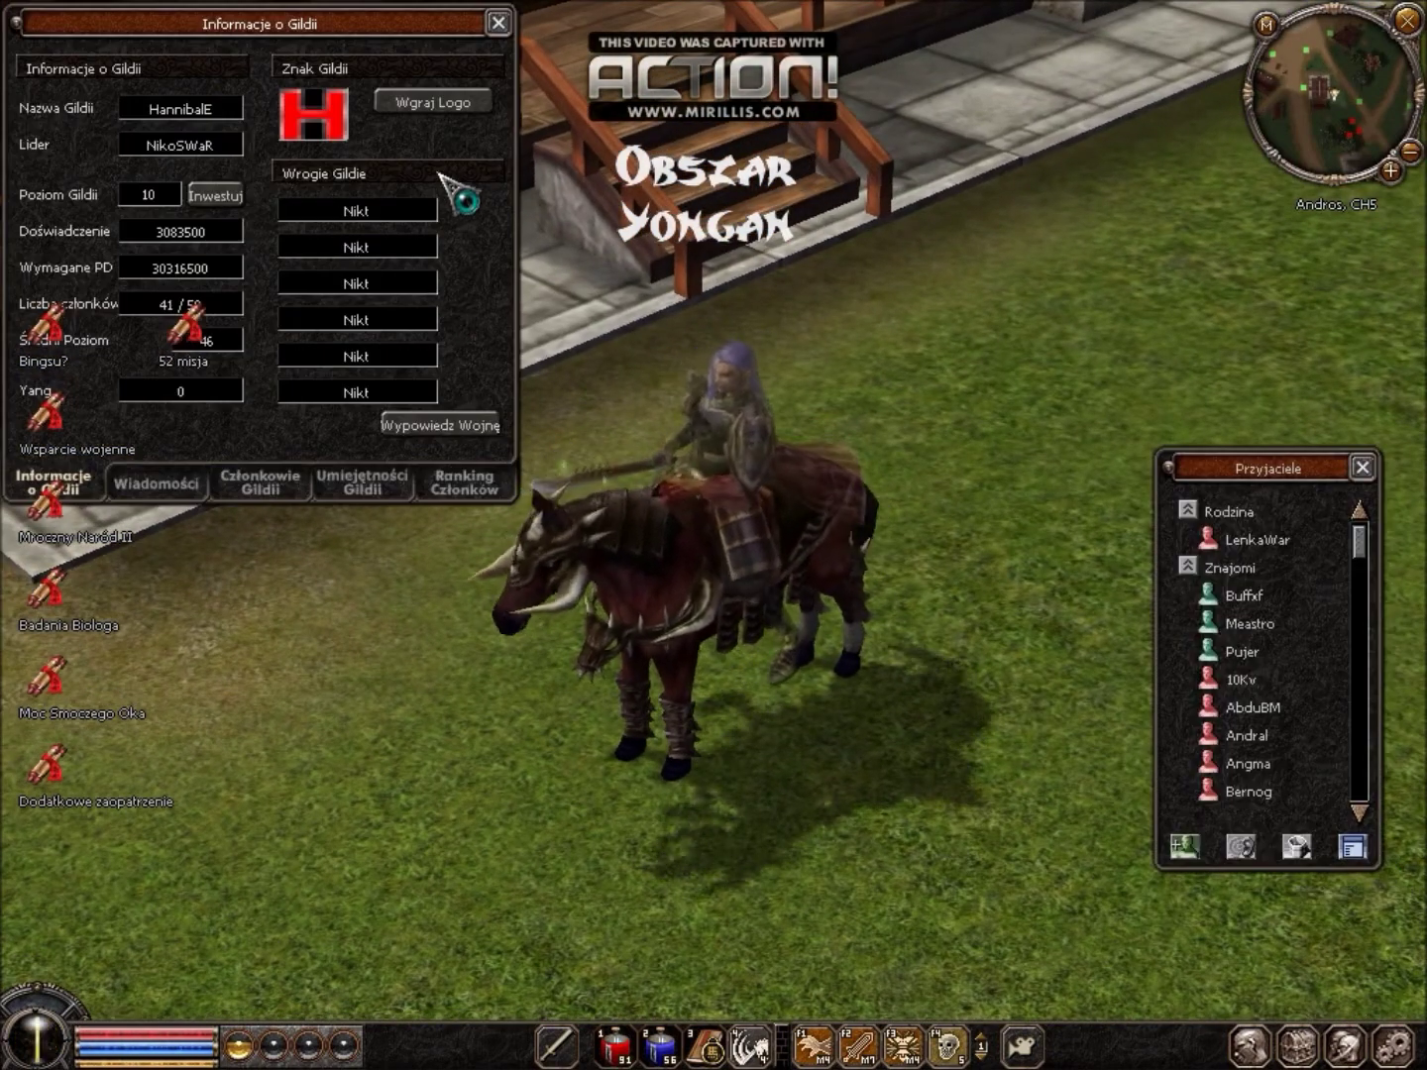
pyautogui.click(459, 109)
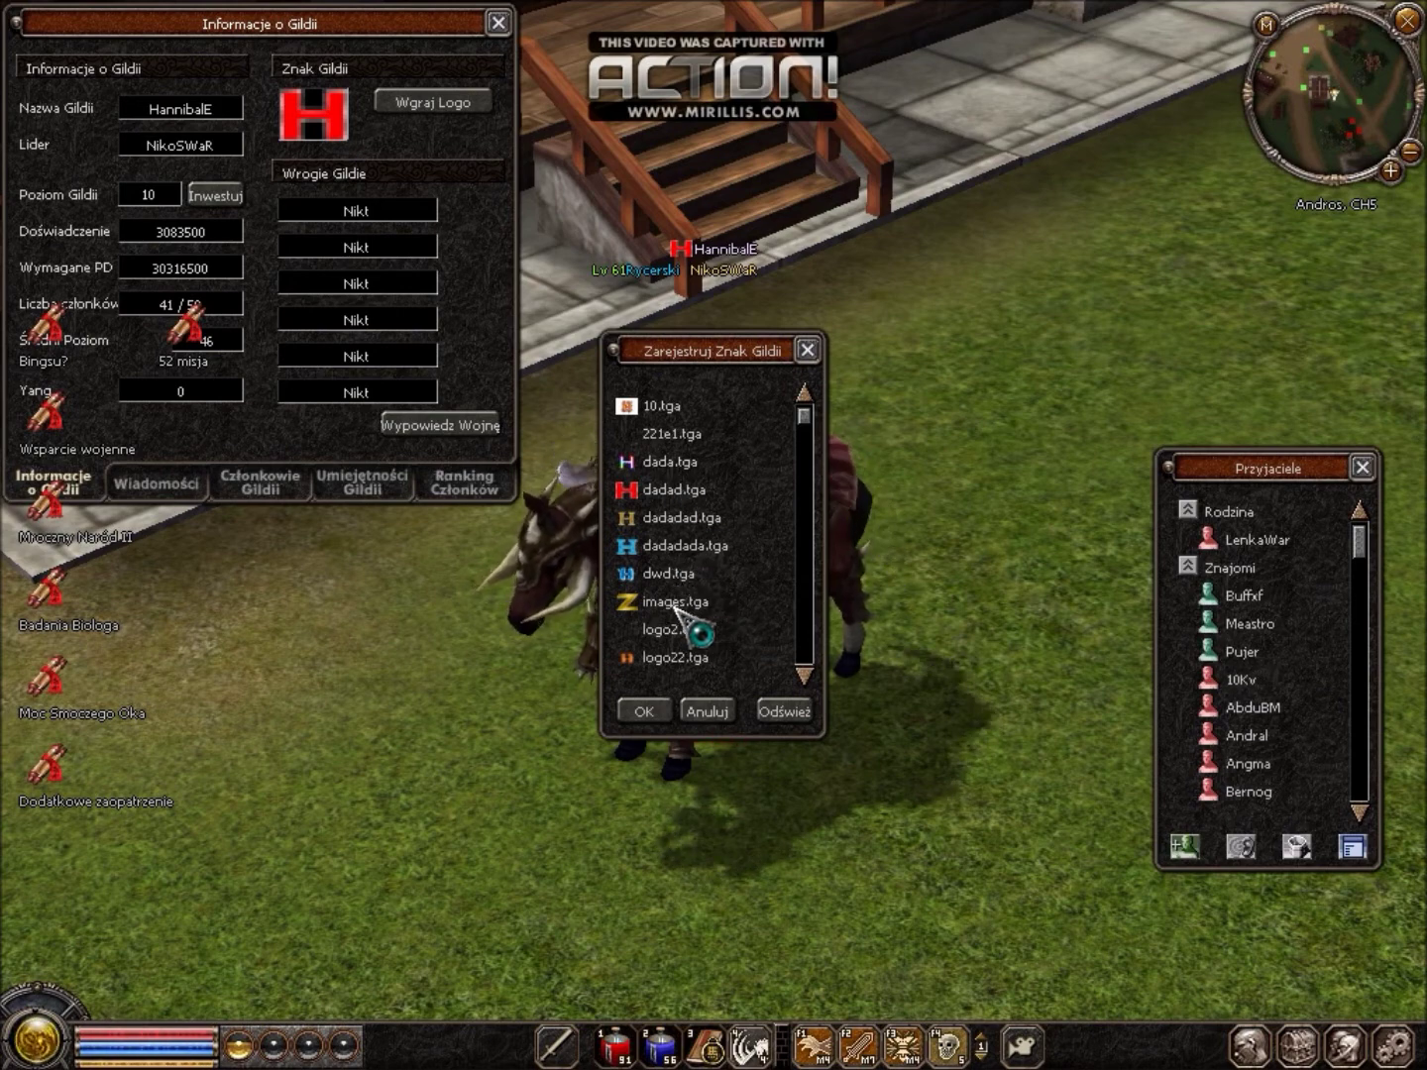
pyautogui.click(706, 710)
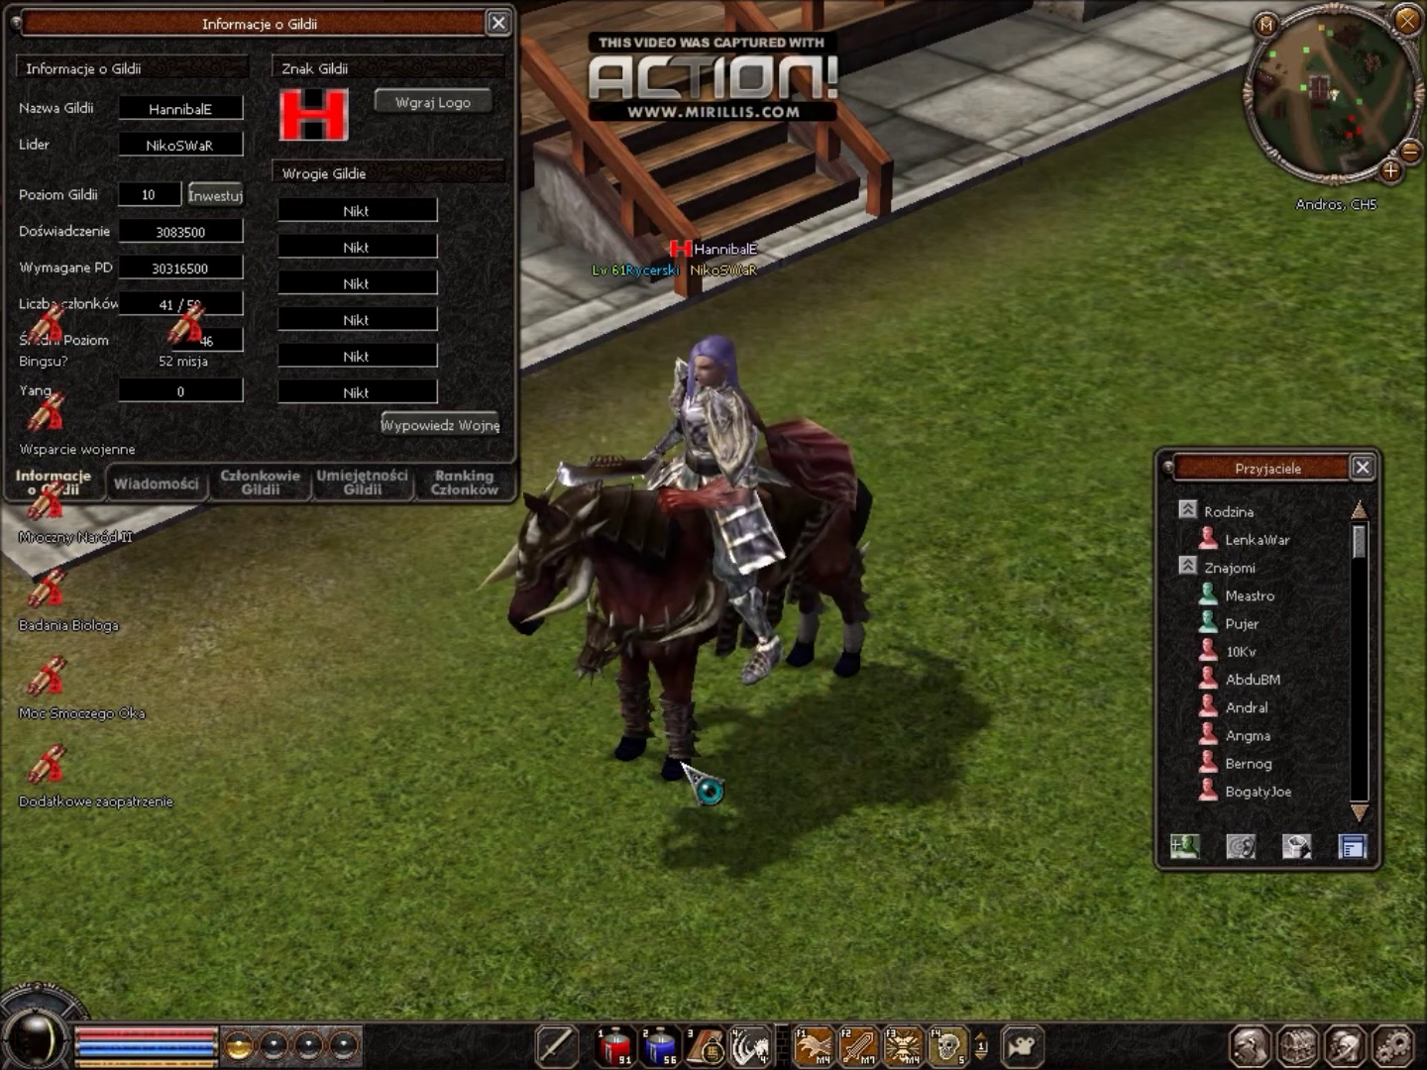
# - Close the friends list and orbit the camera to view the new Z emblem
pyautogui.press('q')
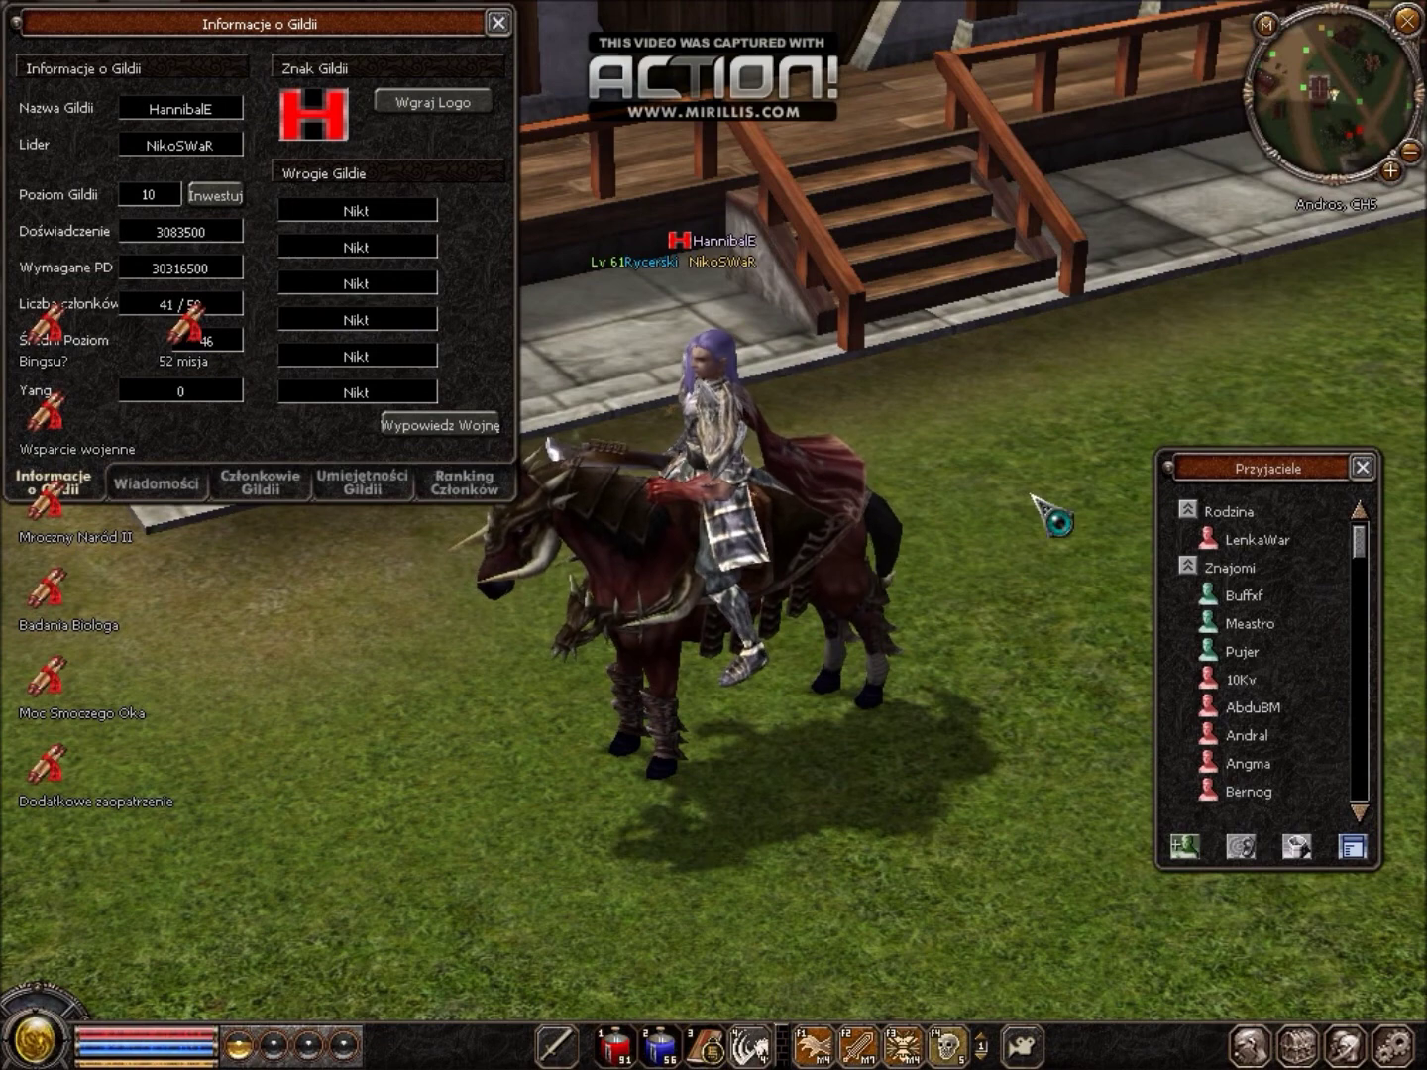
pyautogui.click(1363, 467)
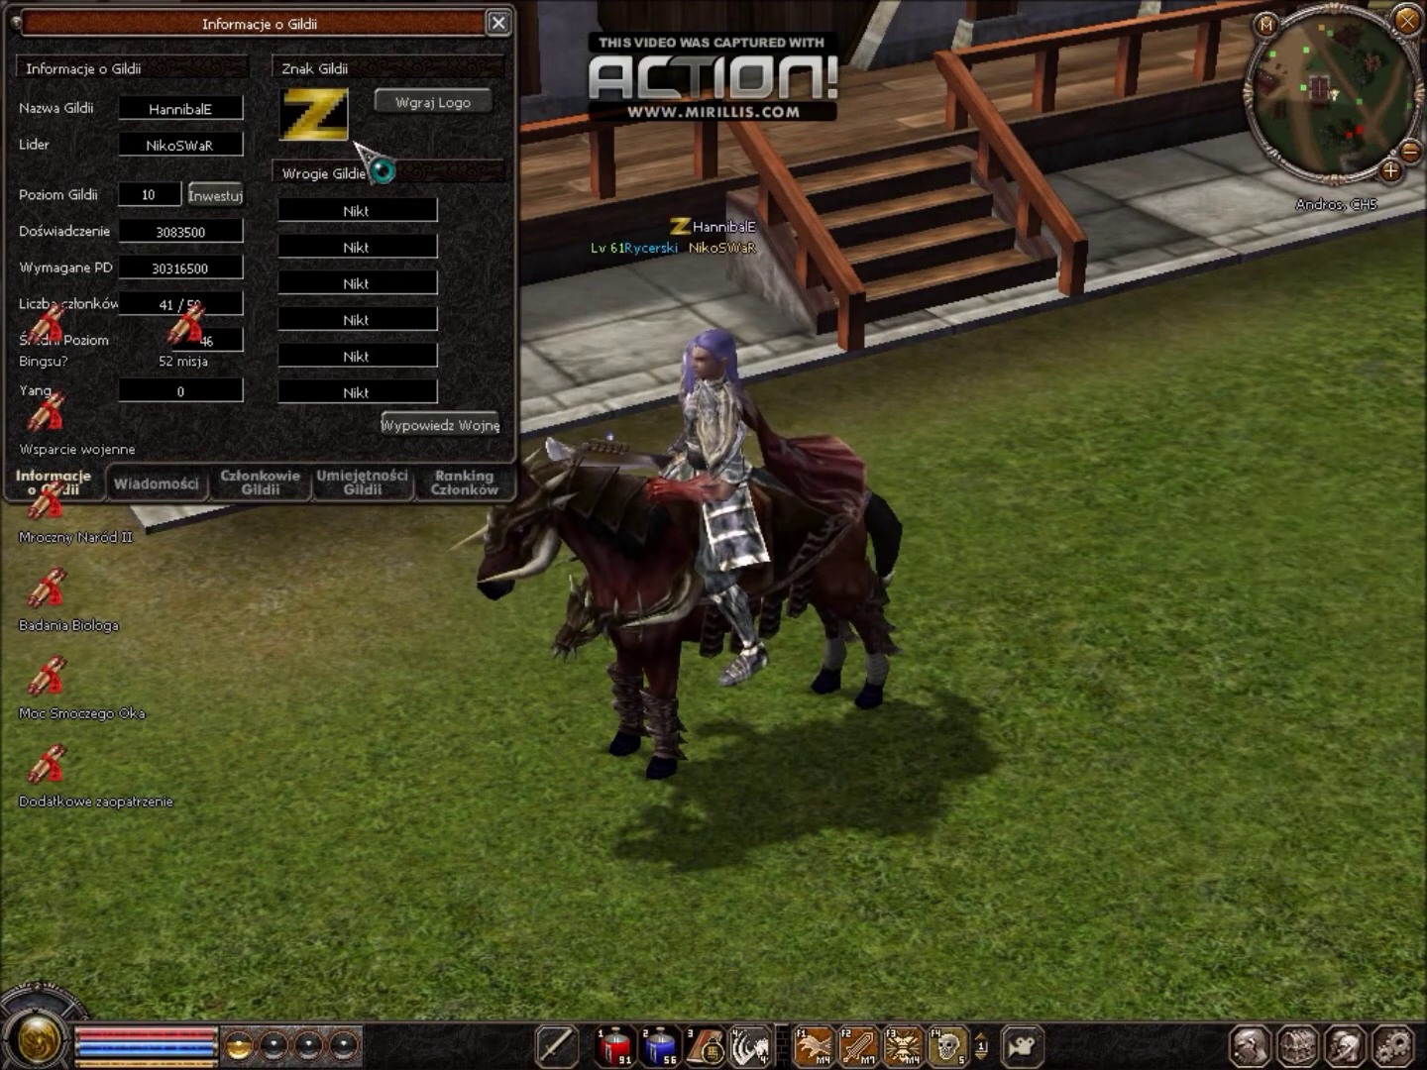
pyautogui.press('q')
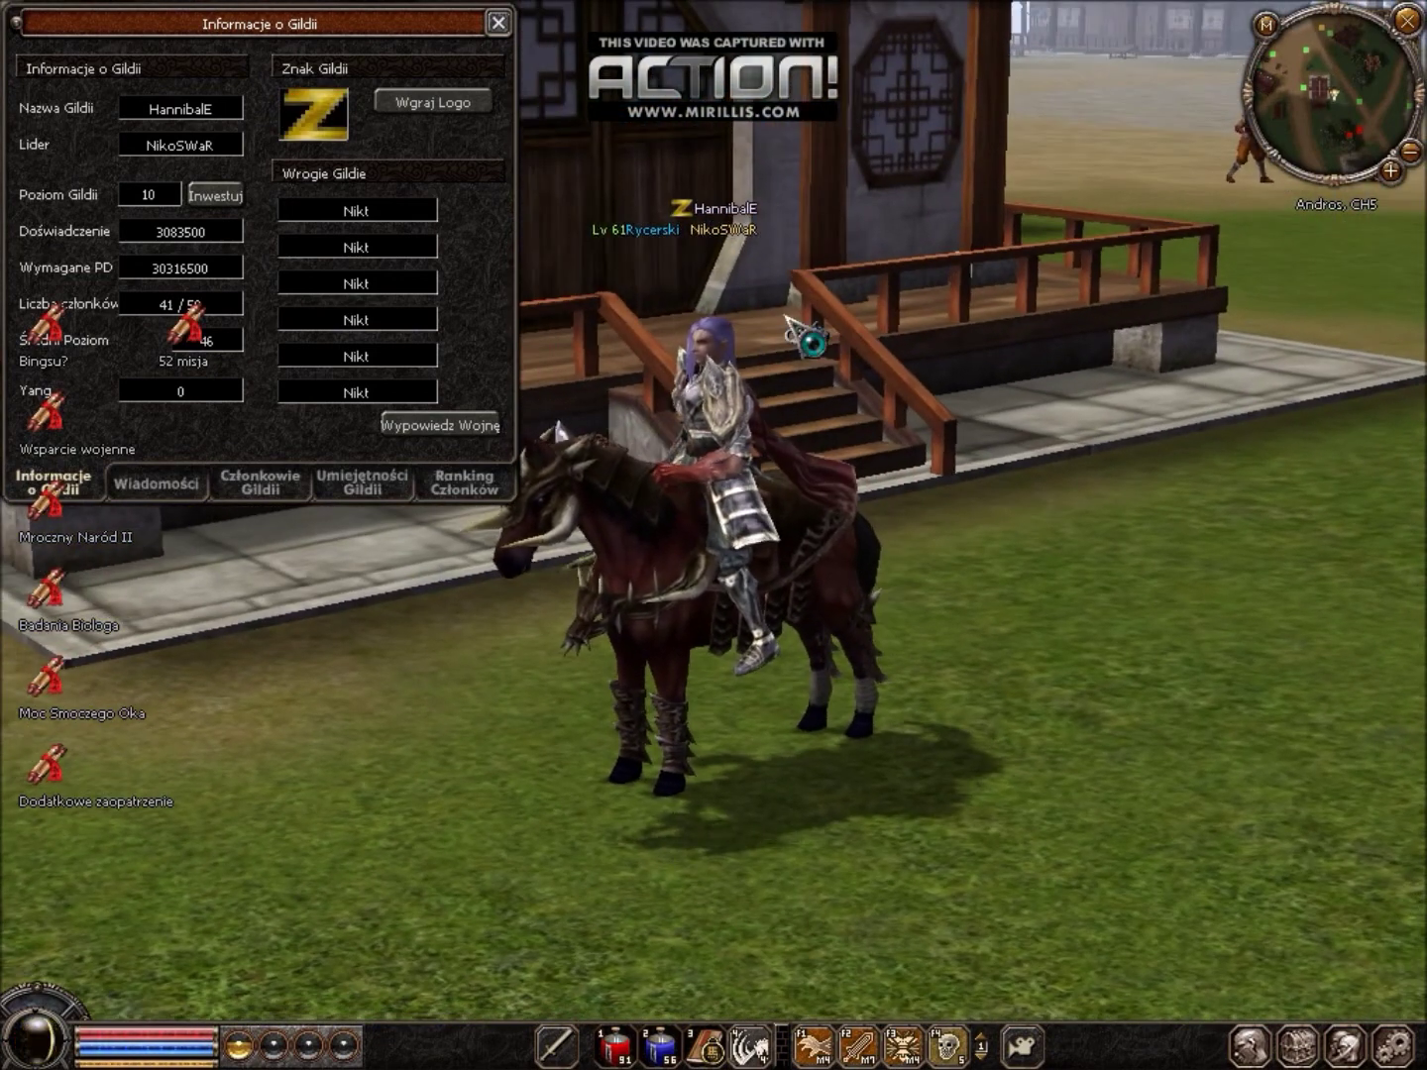
pyautogui.press('q')
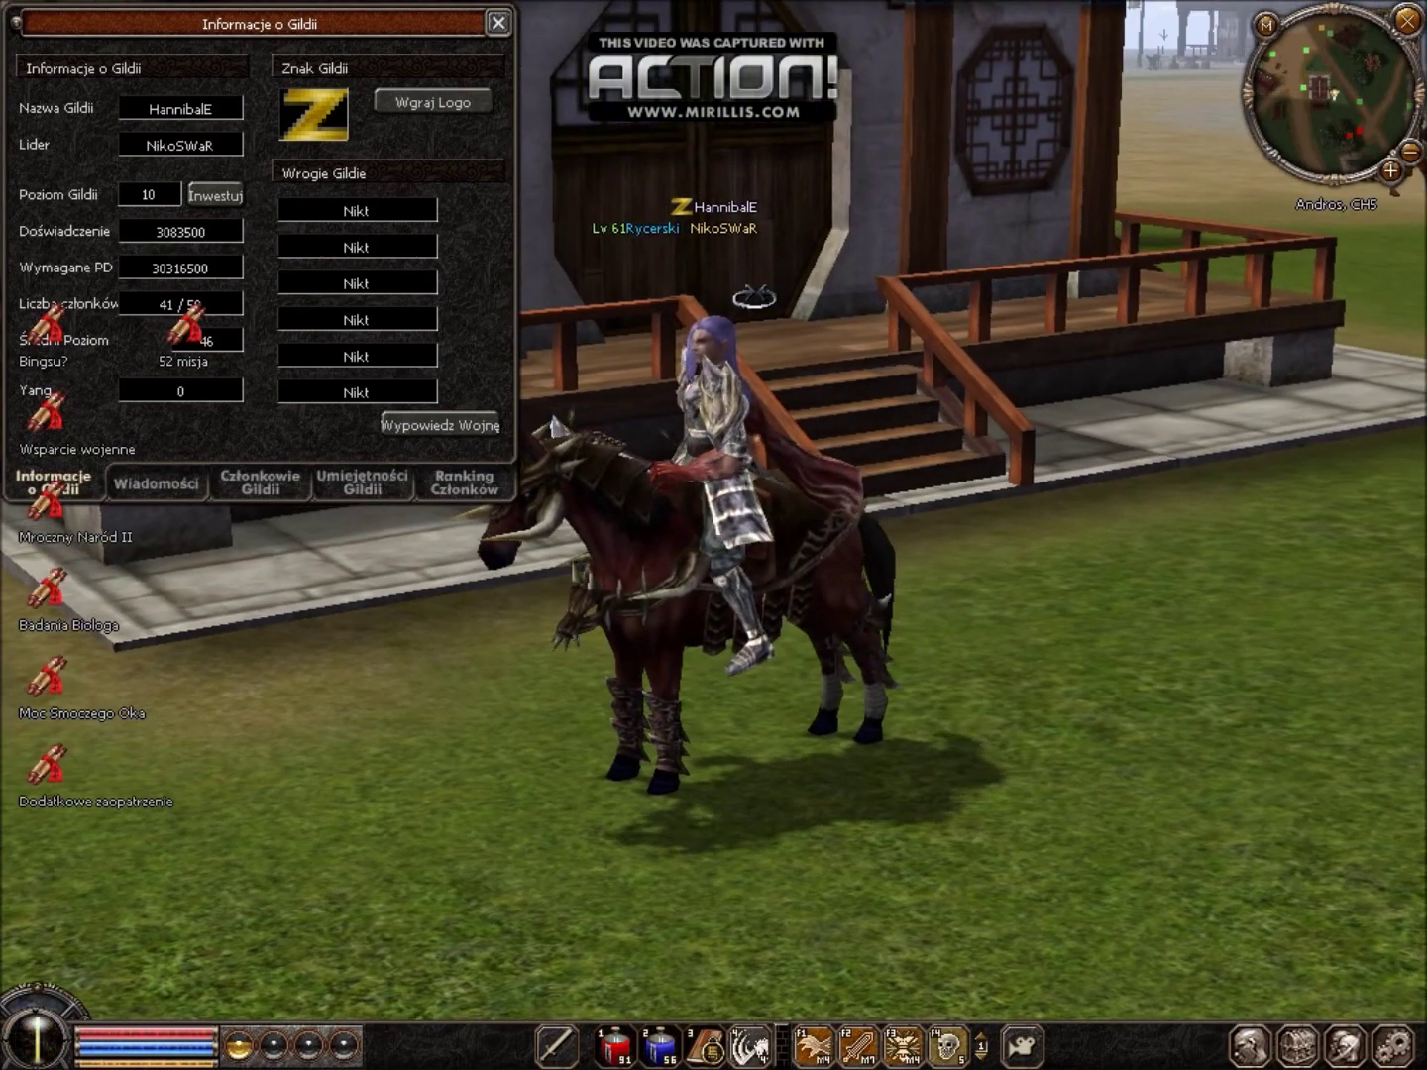
pyautogui.press('q')
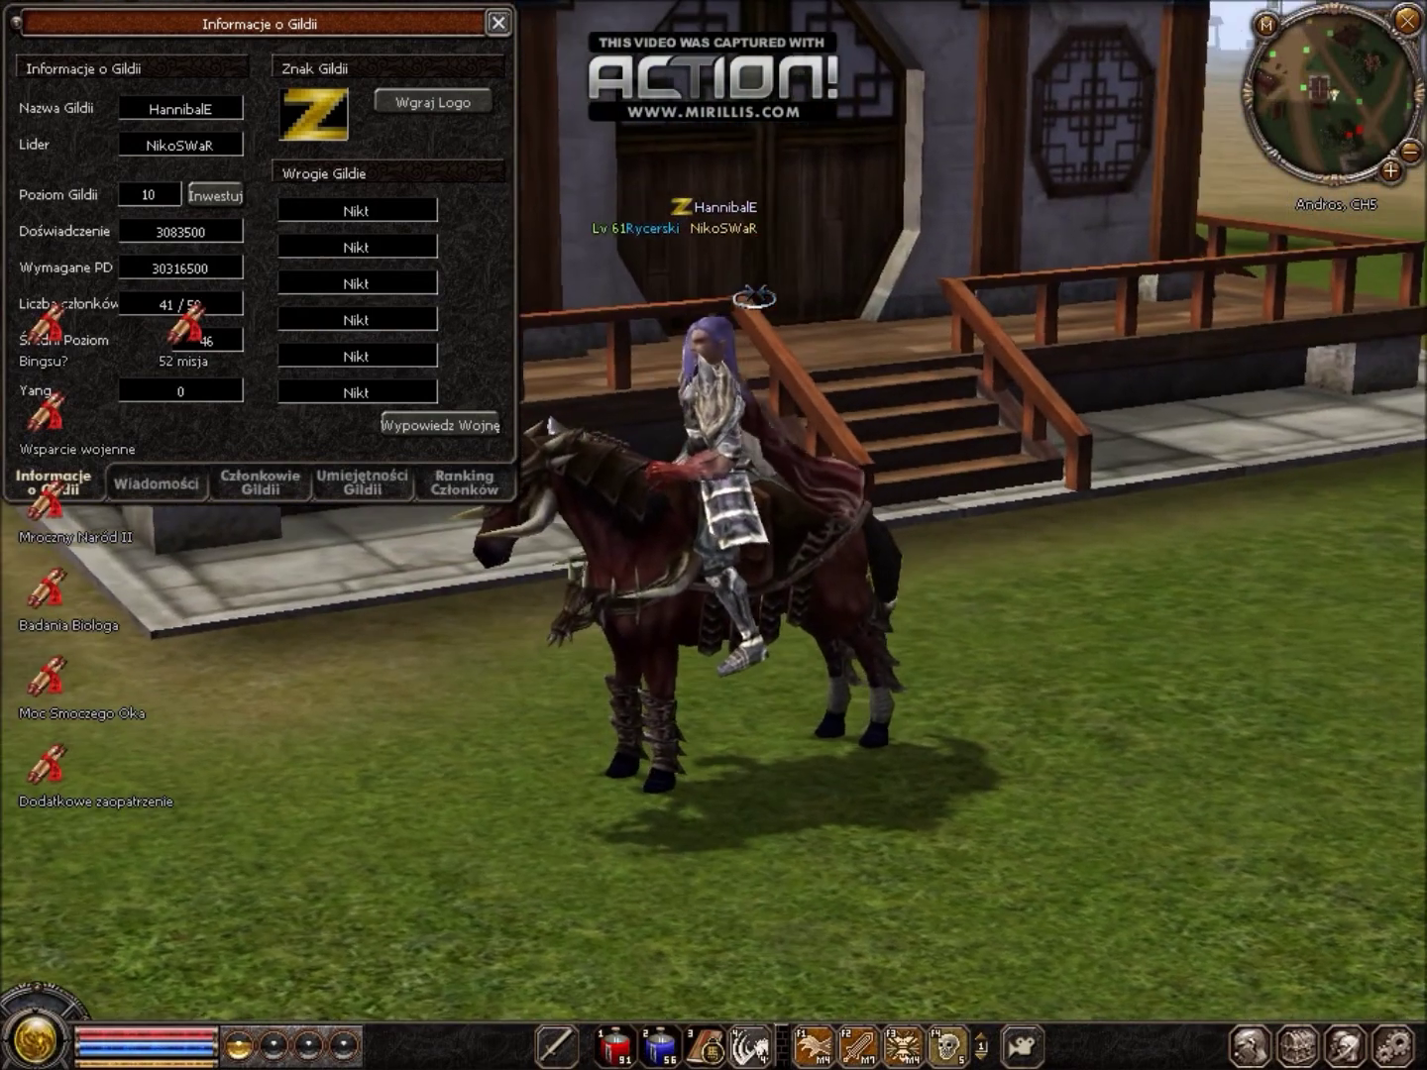